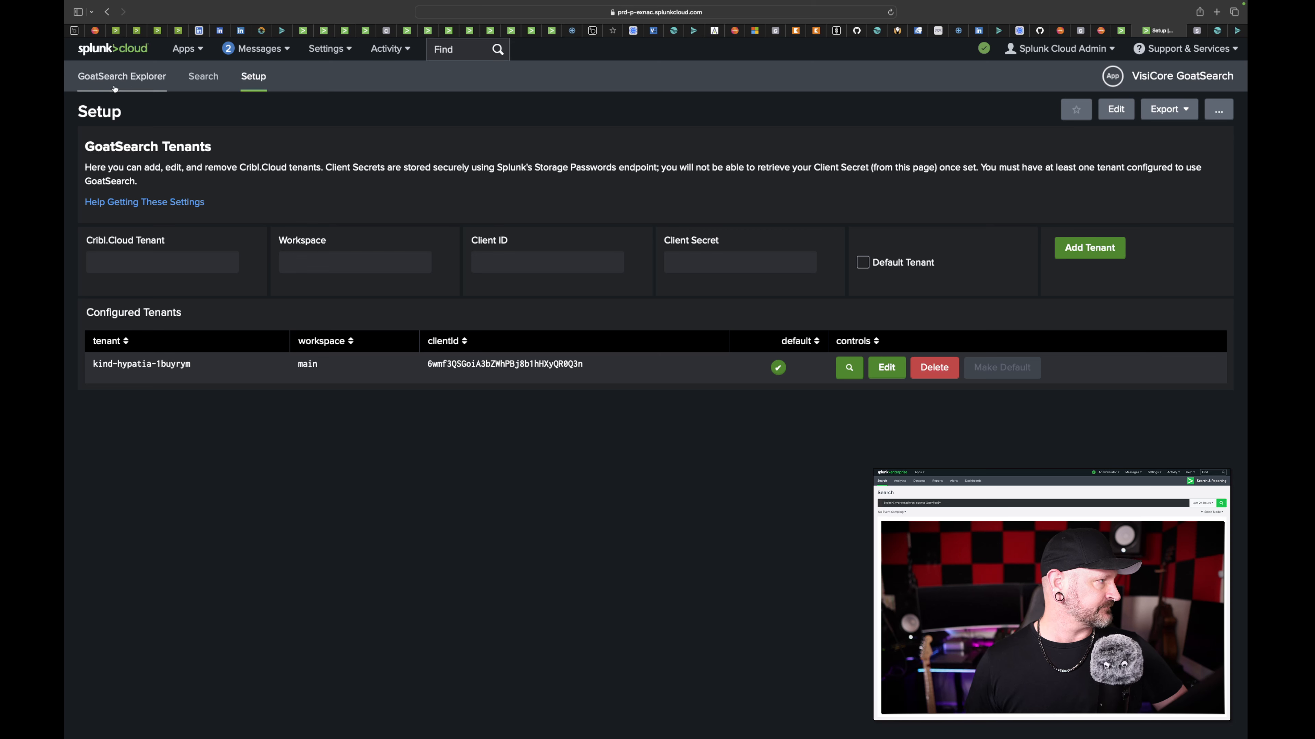
- Rerun the index=vpc search over all time in Search & Reporting
{"action": "left_click", "coordinate": [150, 83]}
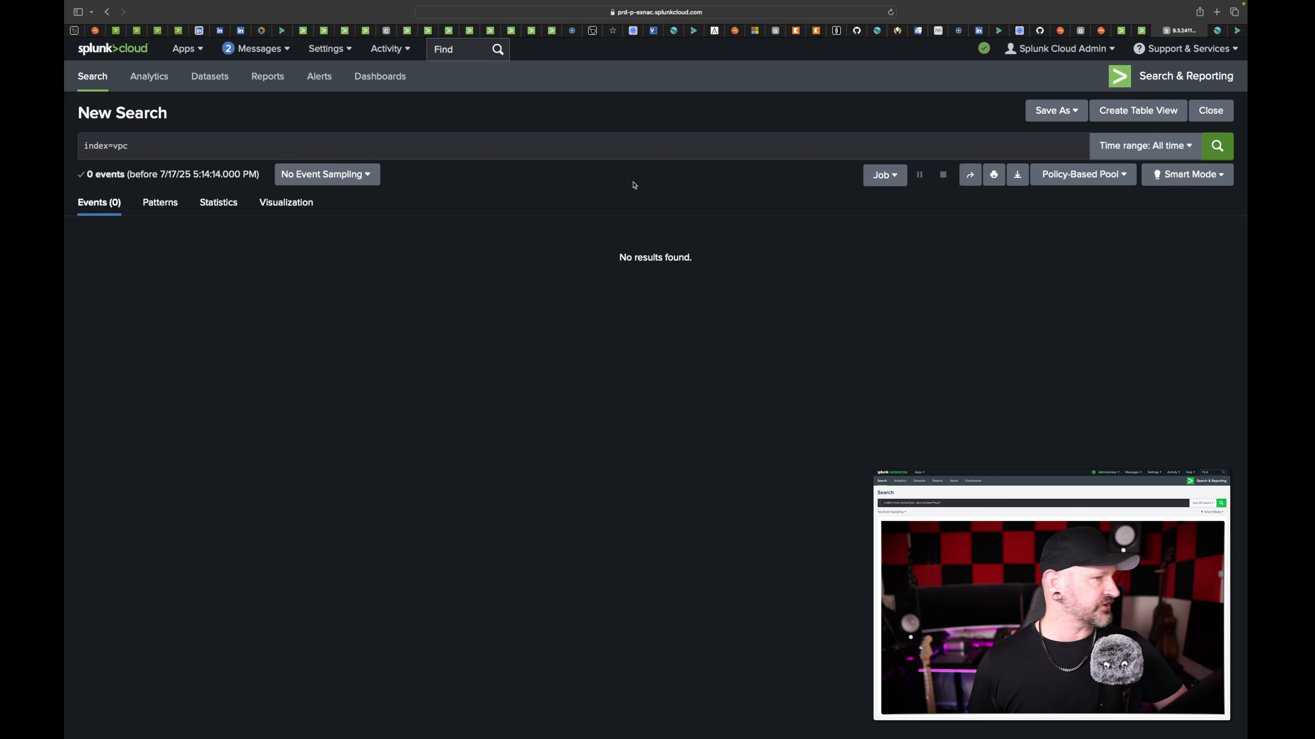
{"action": "left_click", "coordinate": [210, 152]}
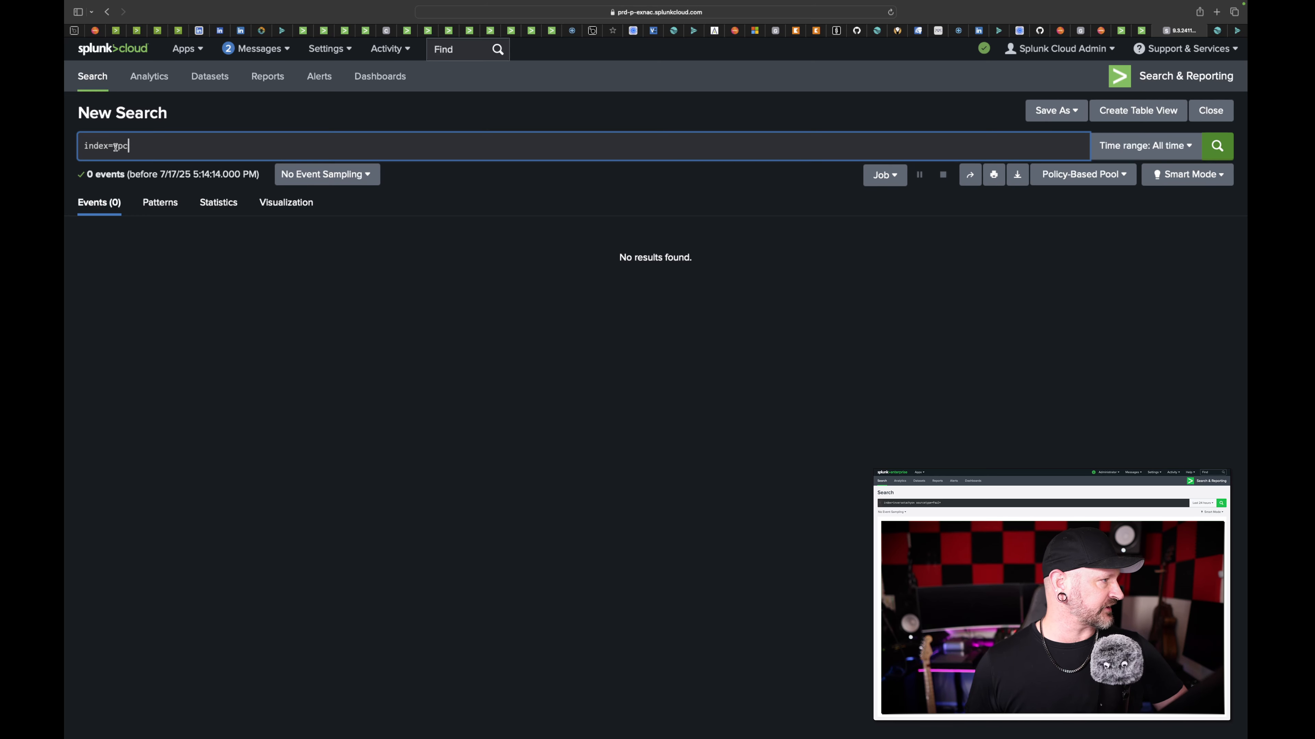
{"action": "left_click_drag", "start_coordinate": [114, 147], "coordinate": [181, 149]}
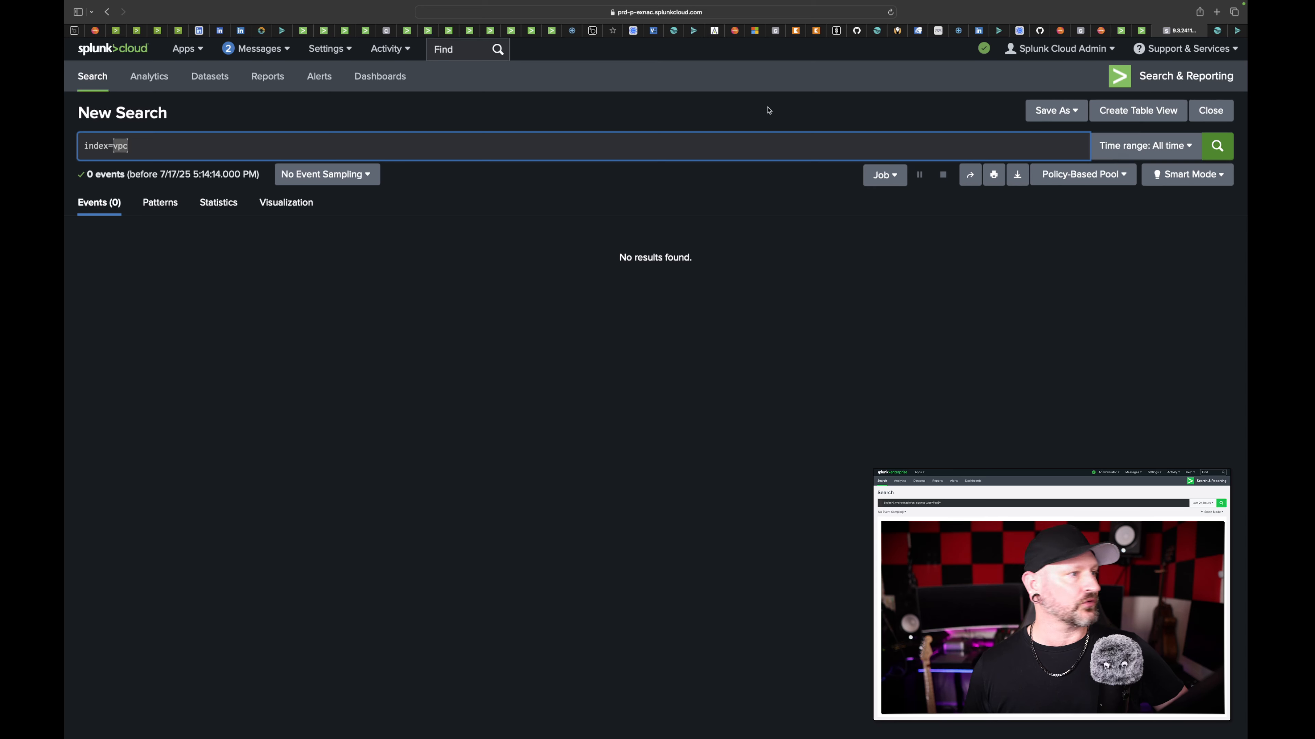
{"action": "left_click", "coordinate": [821, 142]}
{"action": "key", "text": "Return"}
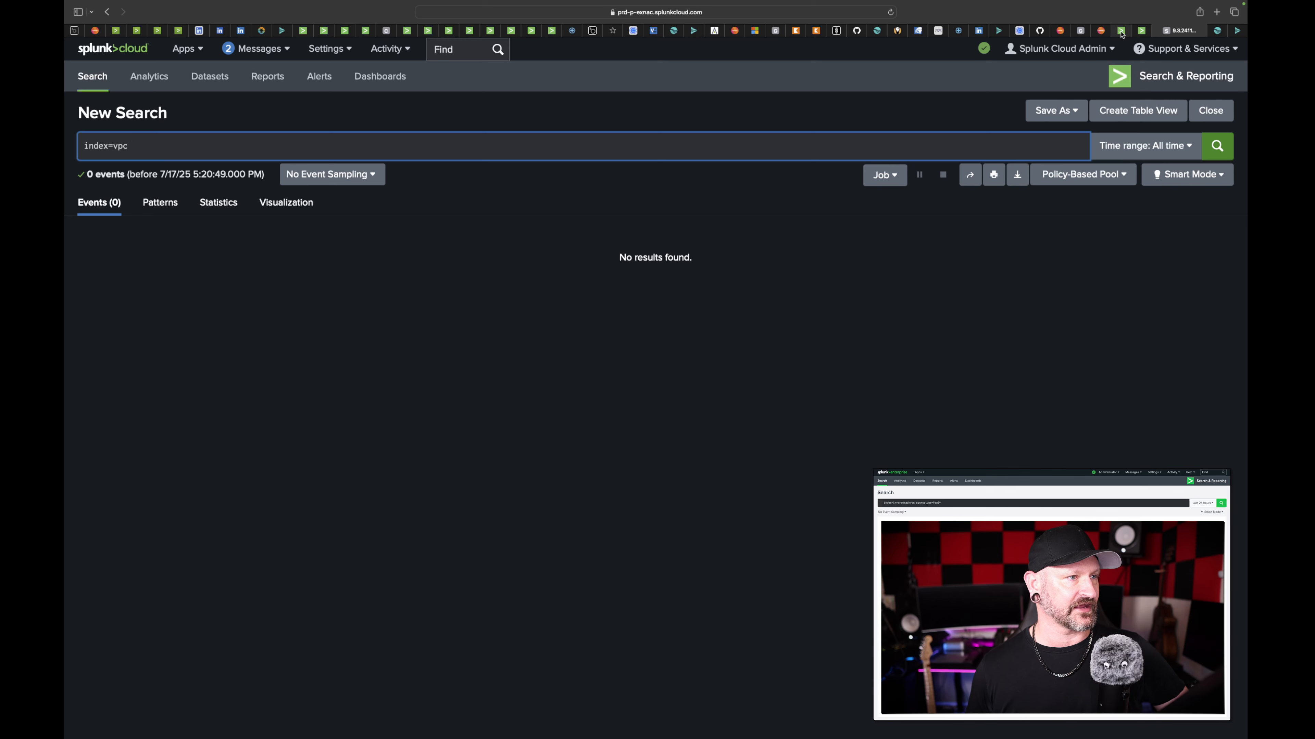
- In GoatSearch Explorer, select the tenant kind-hypatia-1buyrym and run the generated cribl_internal_logs goatsearch query in Search
{"action": "left_click", "coordinate": [1144, 33]}
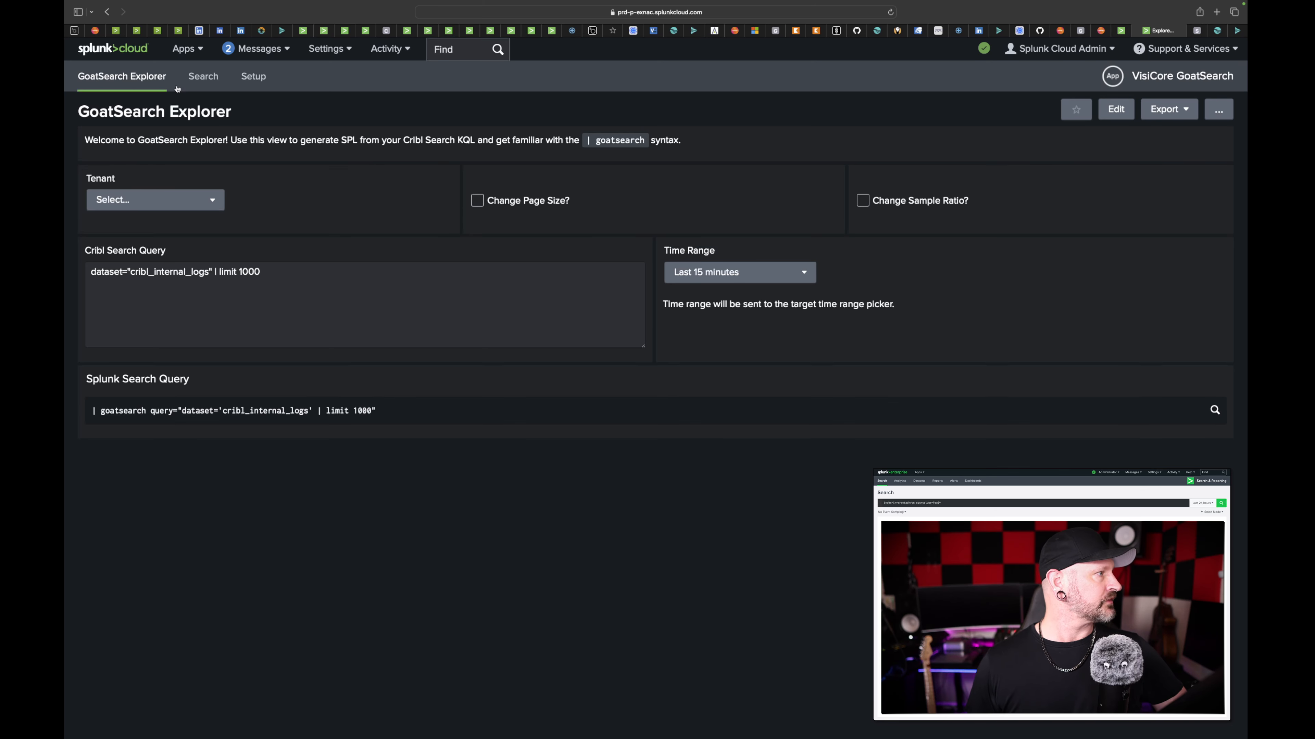
{"action": "left_click", "coordinate": [211, 200]}
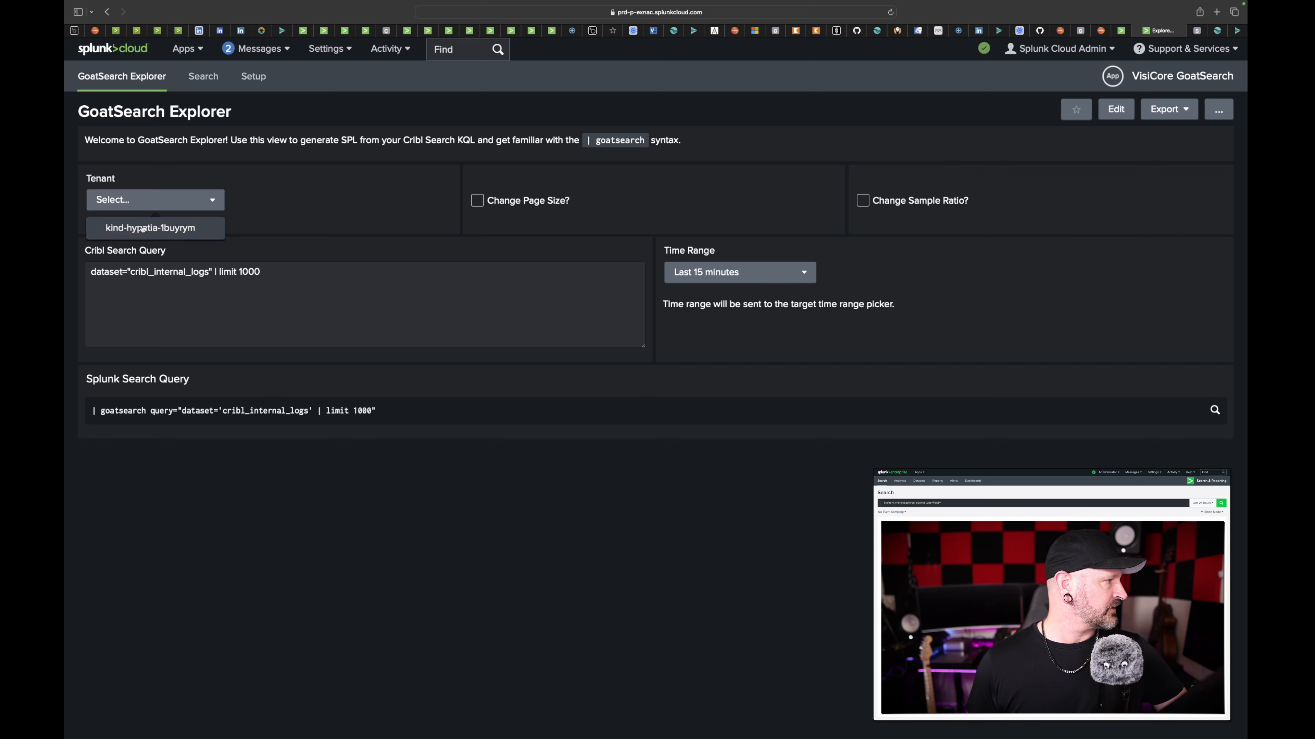
{"action": "left_click", "coordinate": [143, 229]}
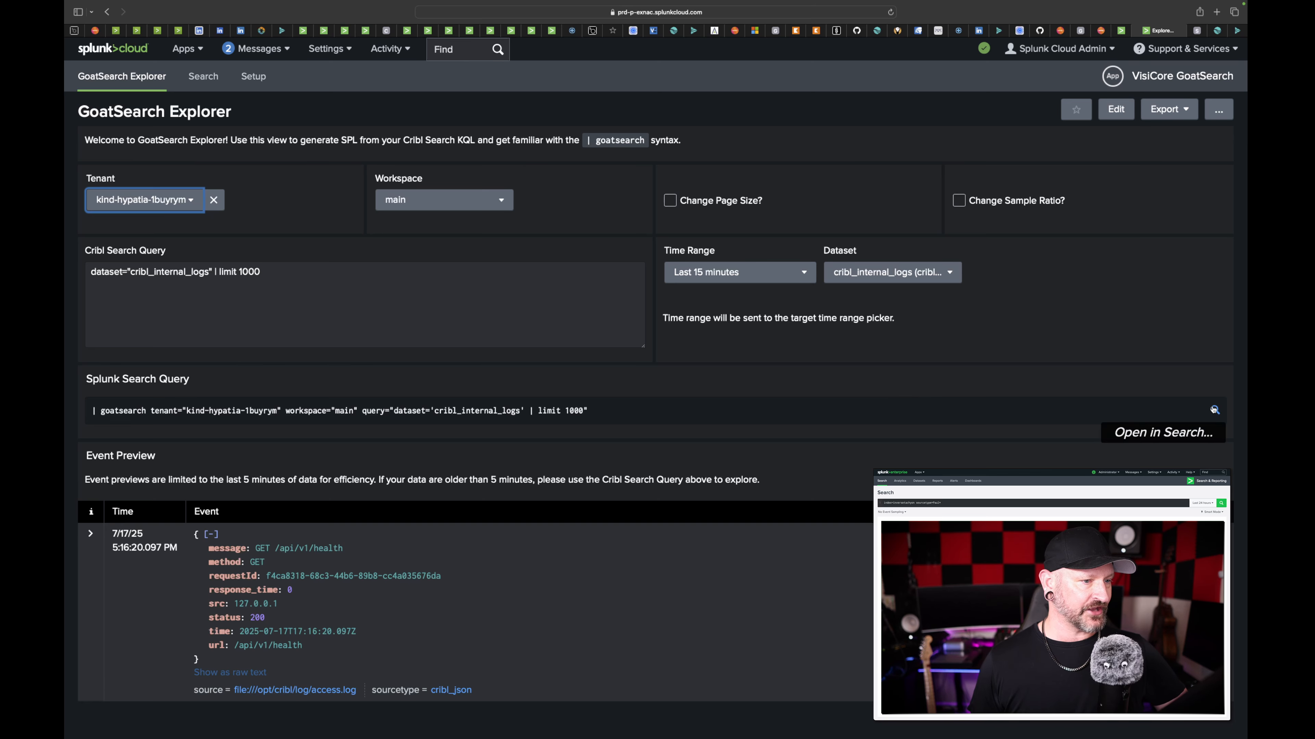
{"action": "left_click", "coordinate": [1213, 410]}
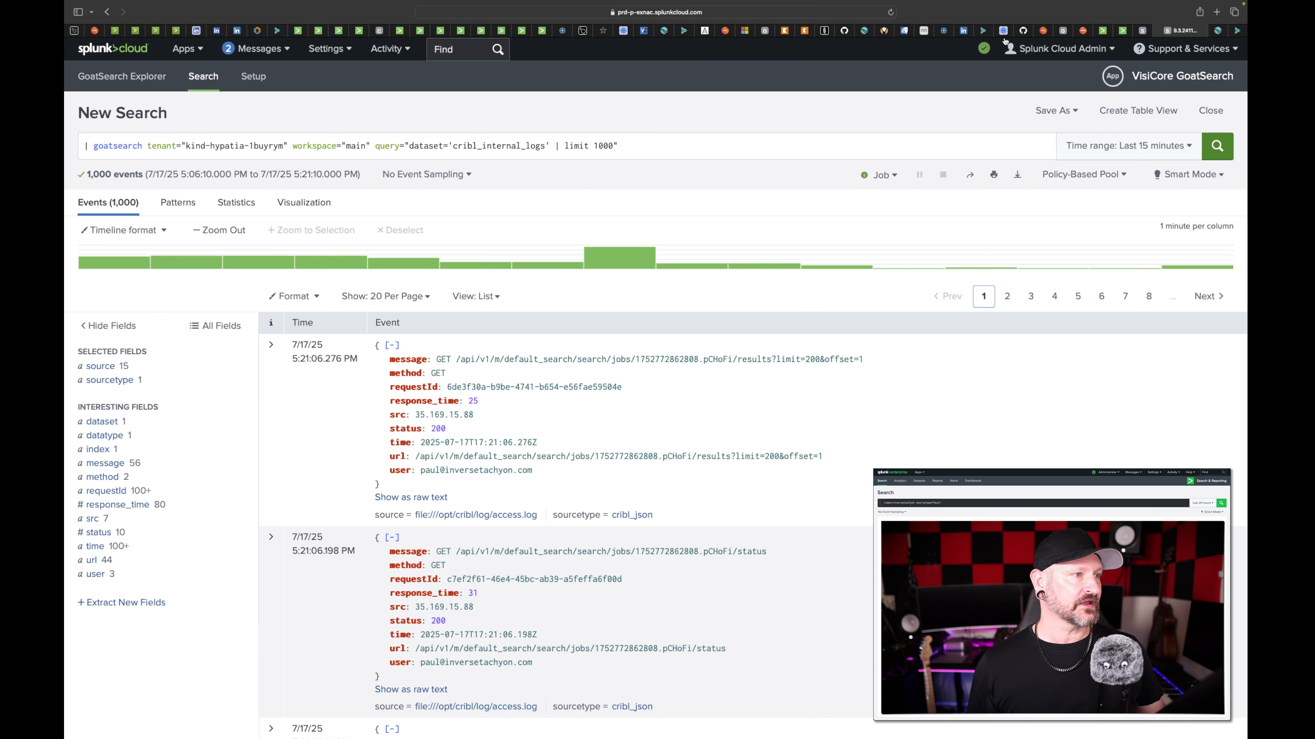
- Back in GoatSearch Explorer, set the dataset to cribl_search_sample and run the generated query in Search
{"action": "left_click", "coordinate": [1161, 32]}
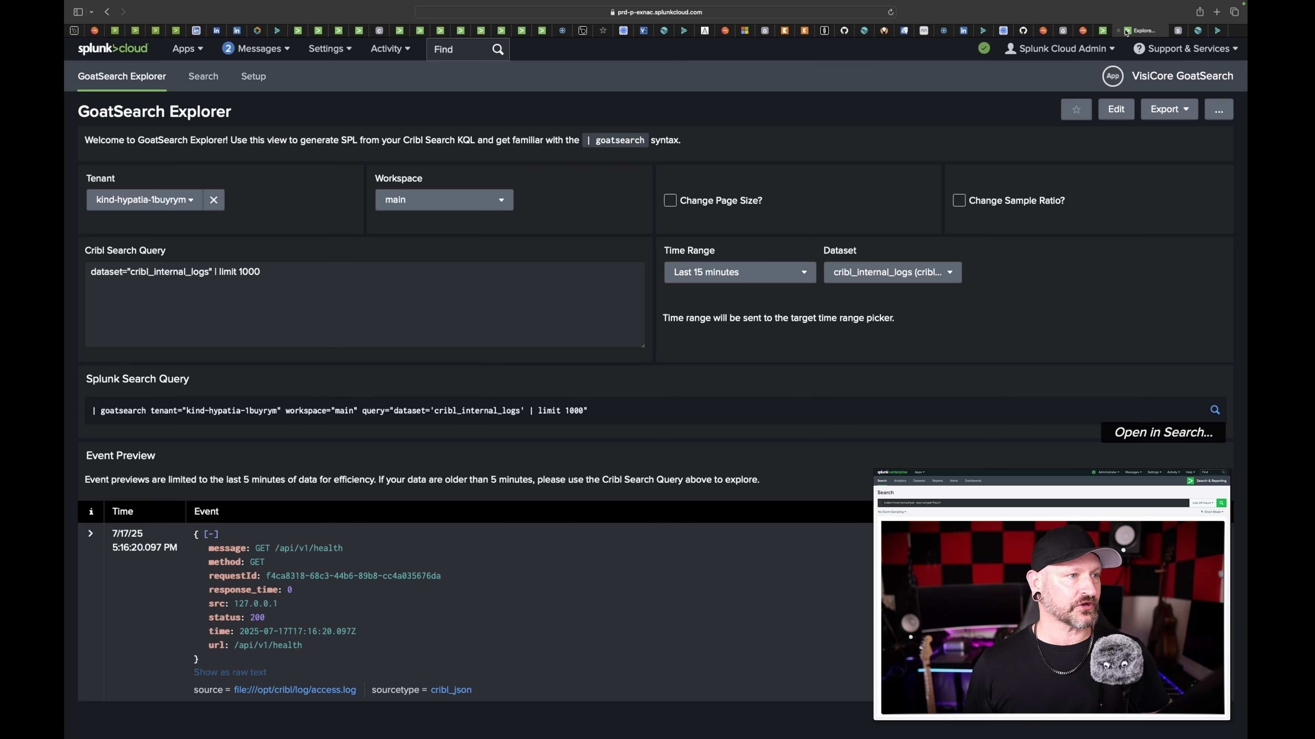
{"action": "left_click", "coordinate": [888, 275]}
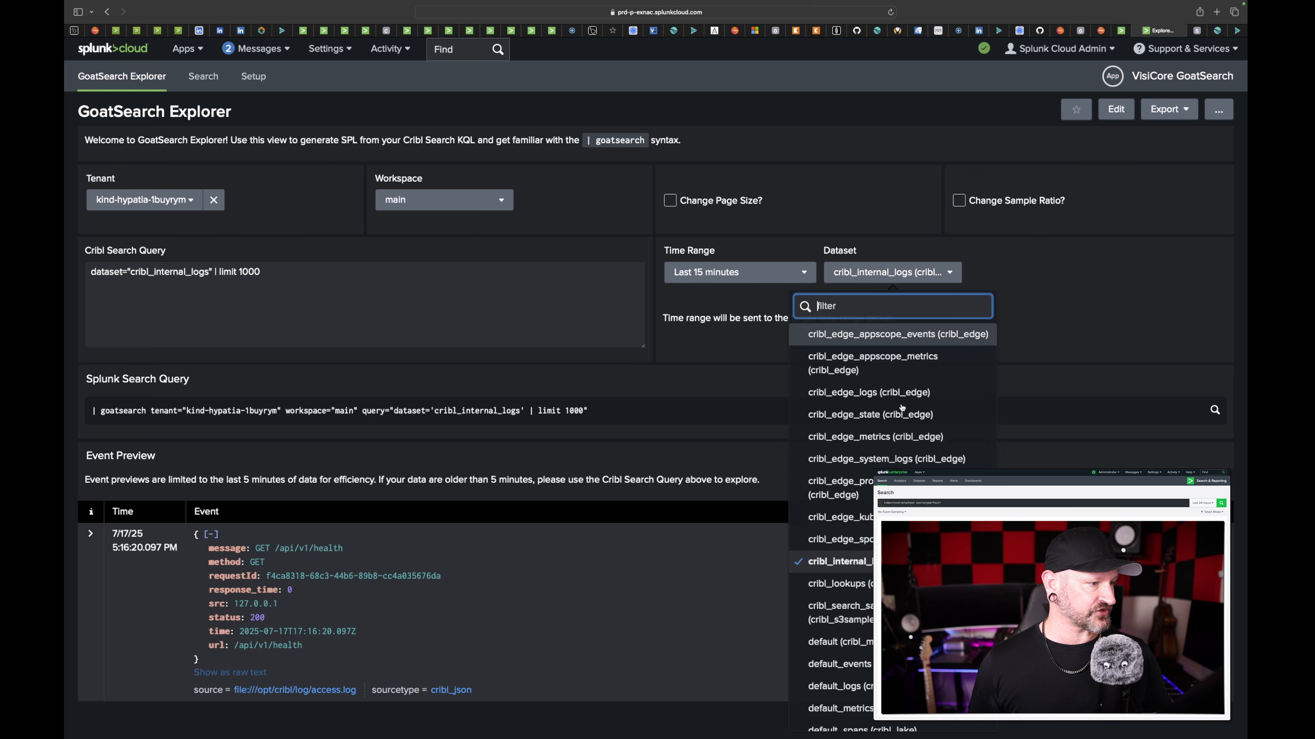
{"action": "scroll", "coordinate": [890, 518], "scroll_direction": "down", "scroll_amount": 2}
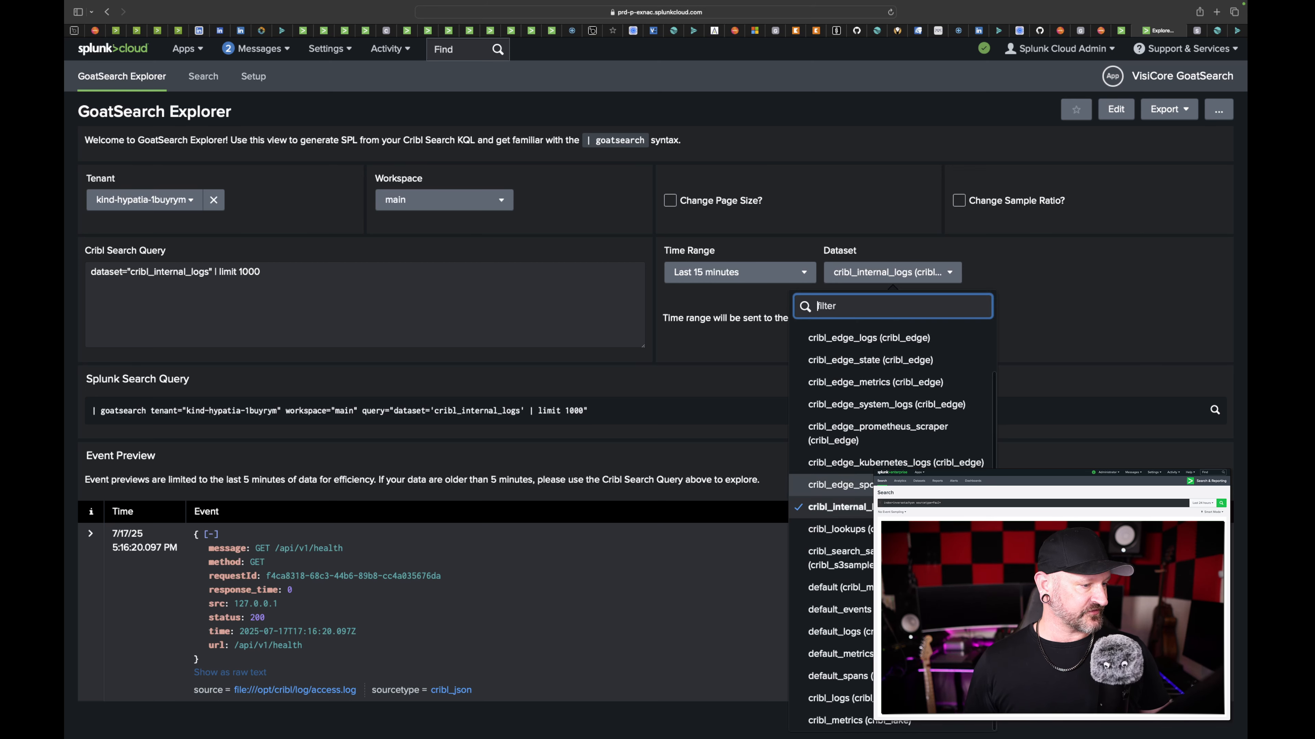
{"action": "left_click", "coordinate": [839, 558]}
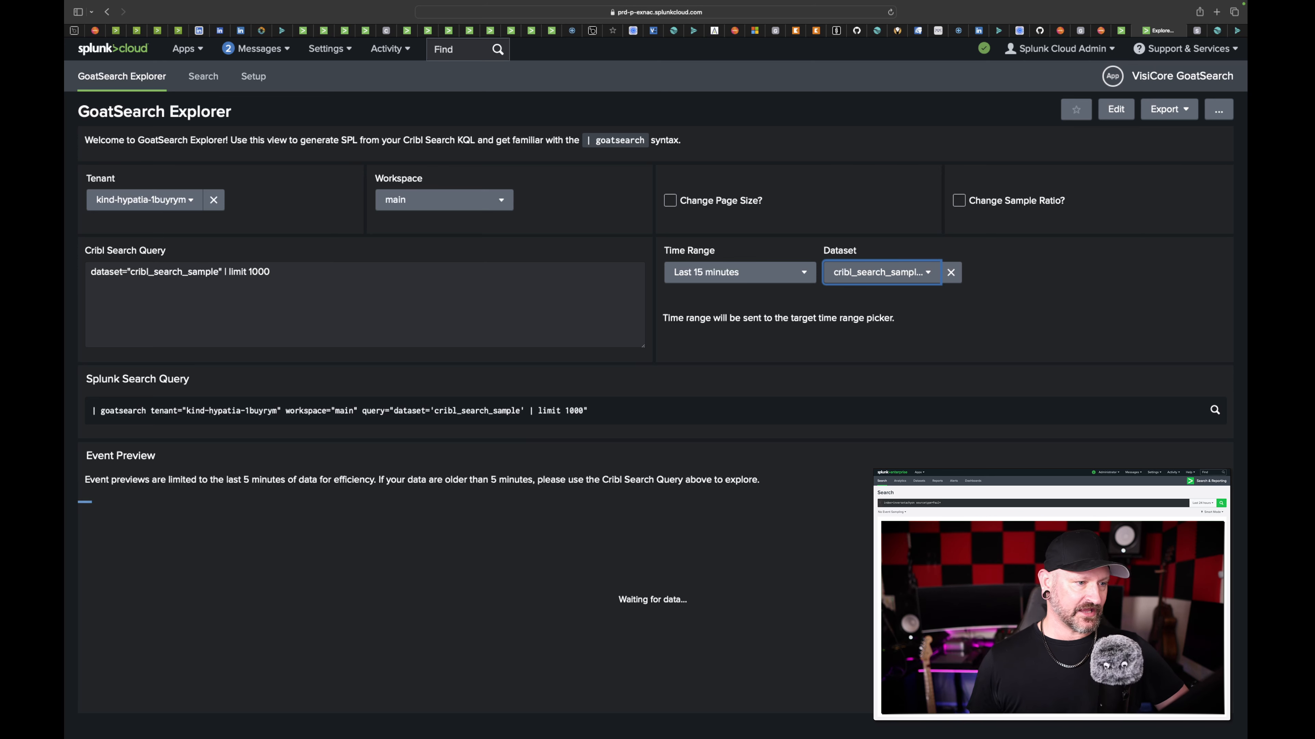
{"action": "left_click", "coordinate": [1215, 412]}
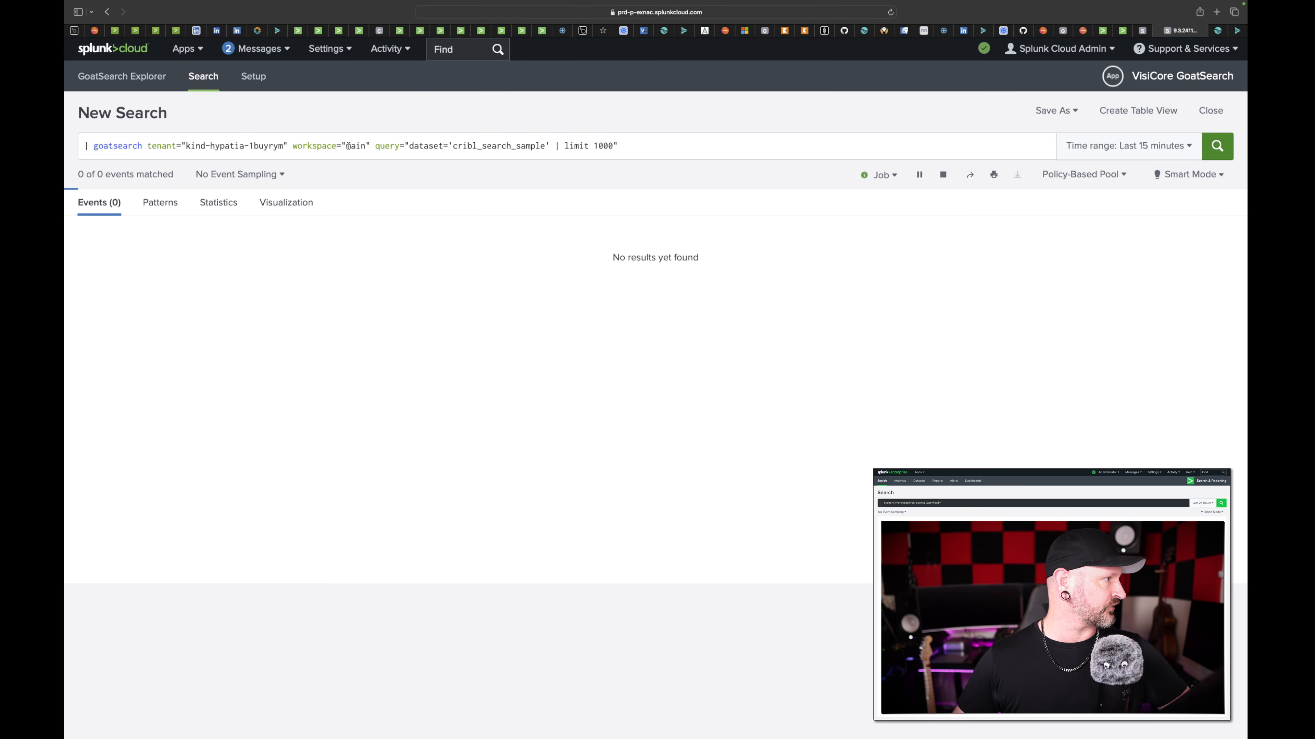
- Append a new line "| collect index=vpc" to the goatsearch query and run it
{"action": "left_click", "coordinate": [623, 146]}
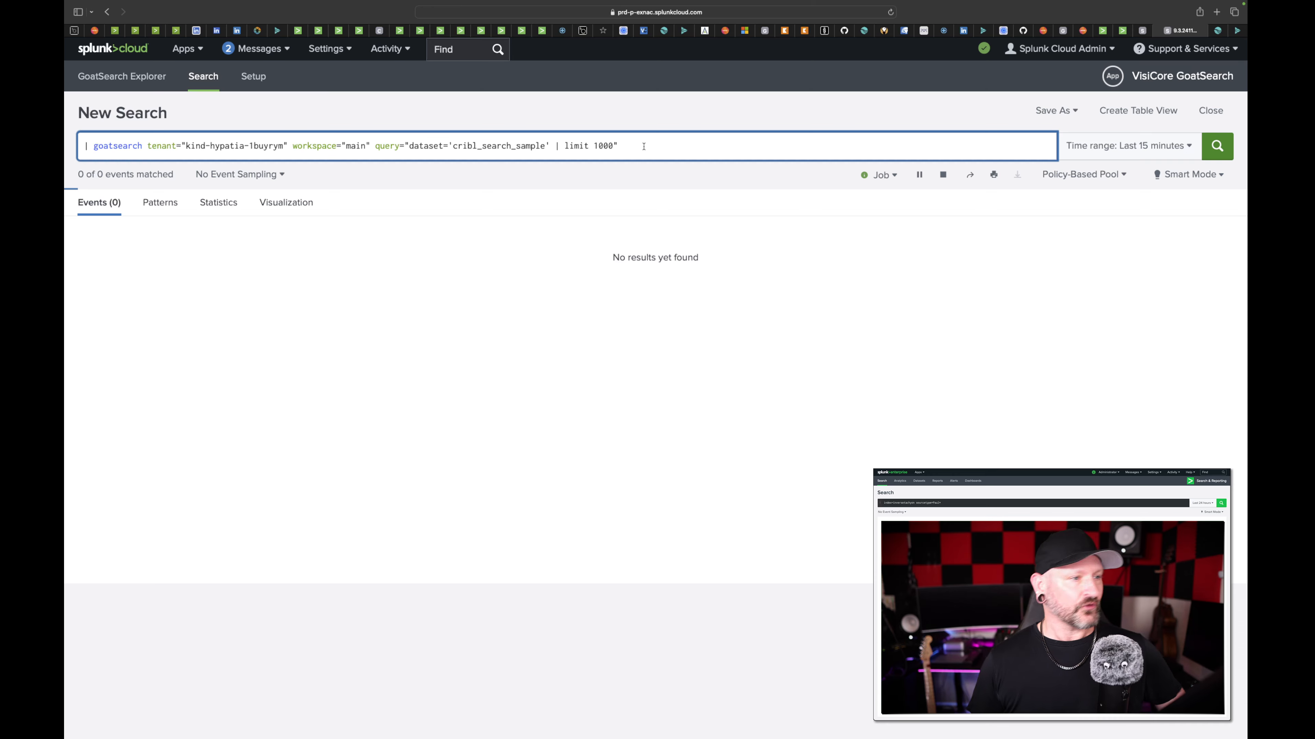
{"action": "key", "text": "shift+Return"}
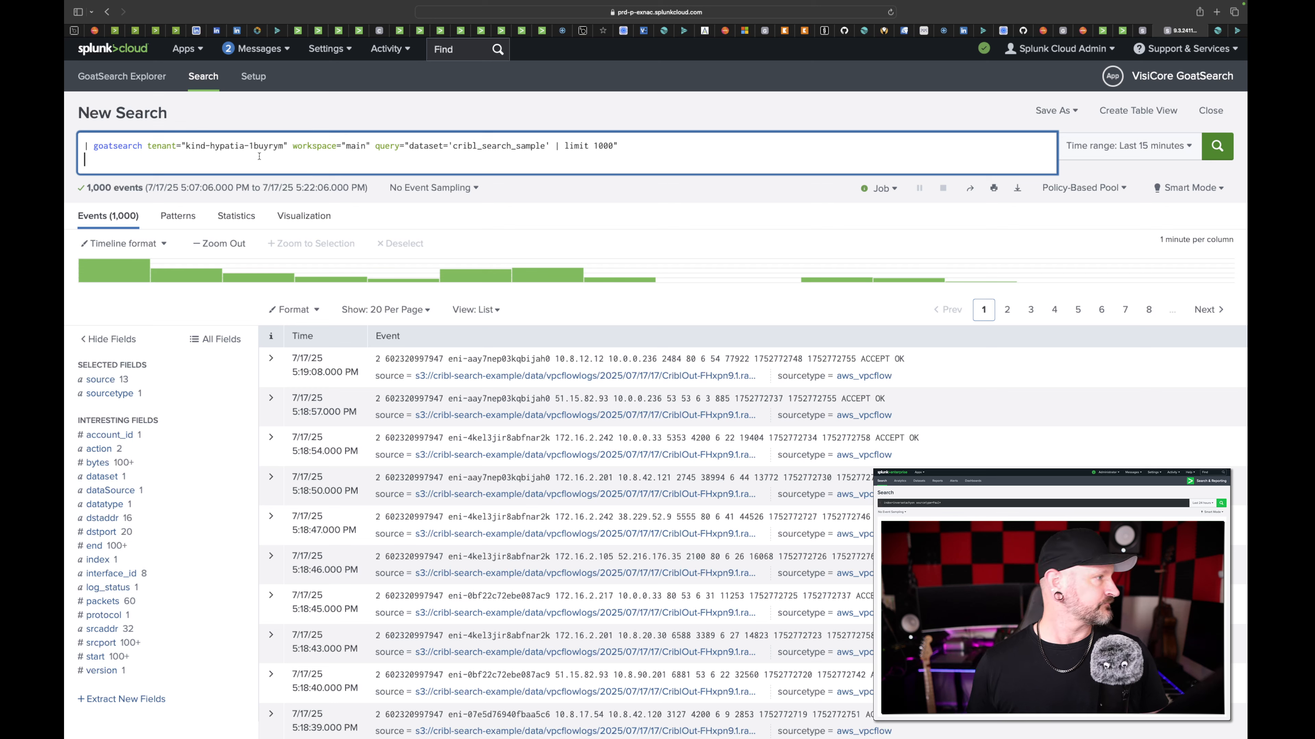
{"action": "type", "text": "| col"}
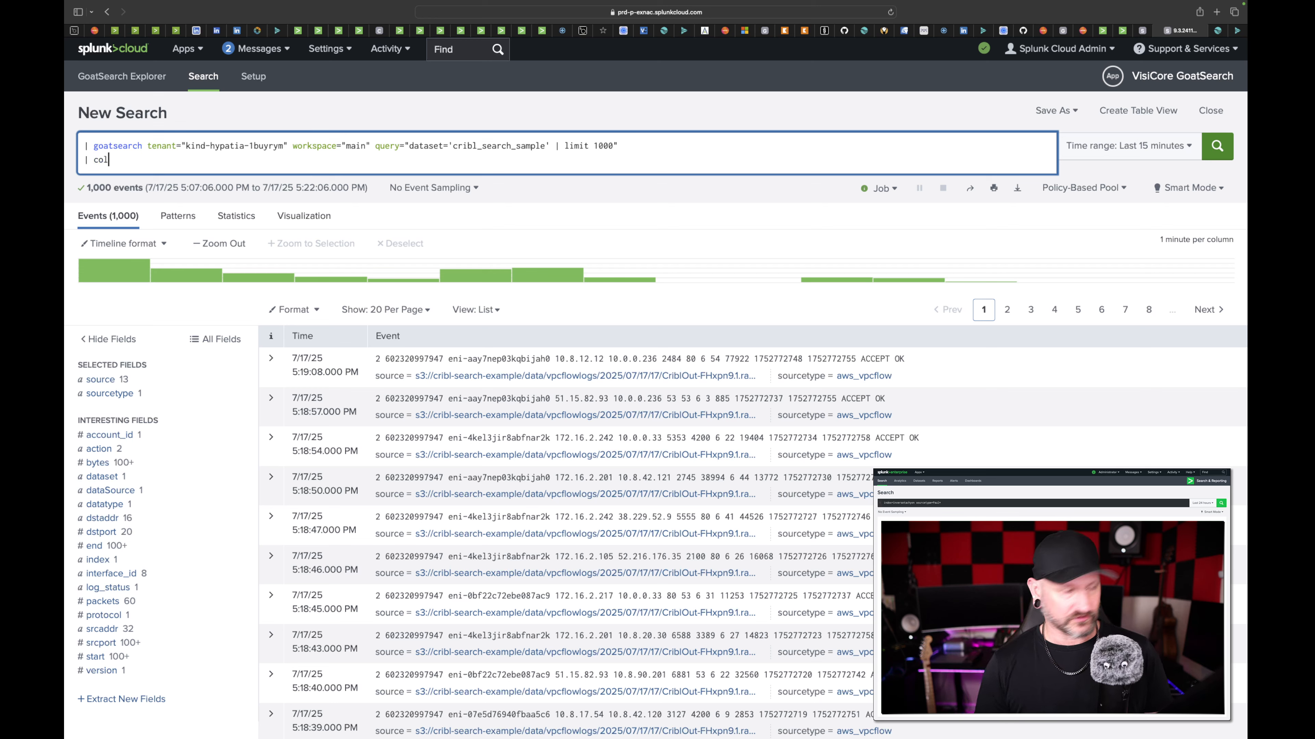
{"action": "type", "text": "lect index="}
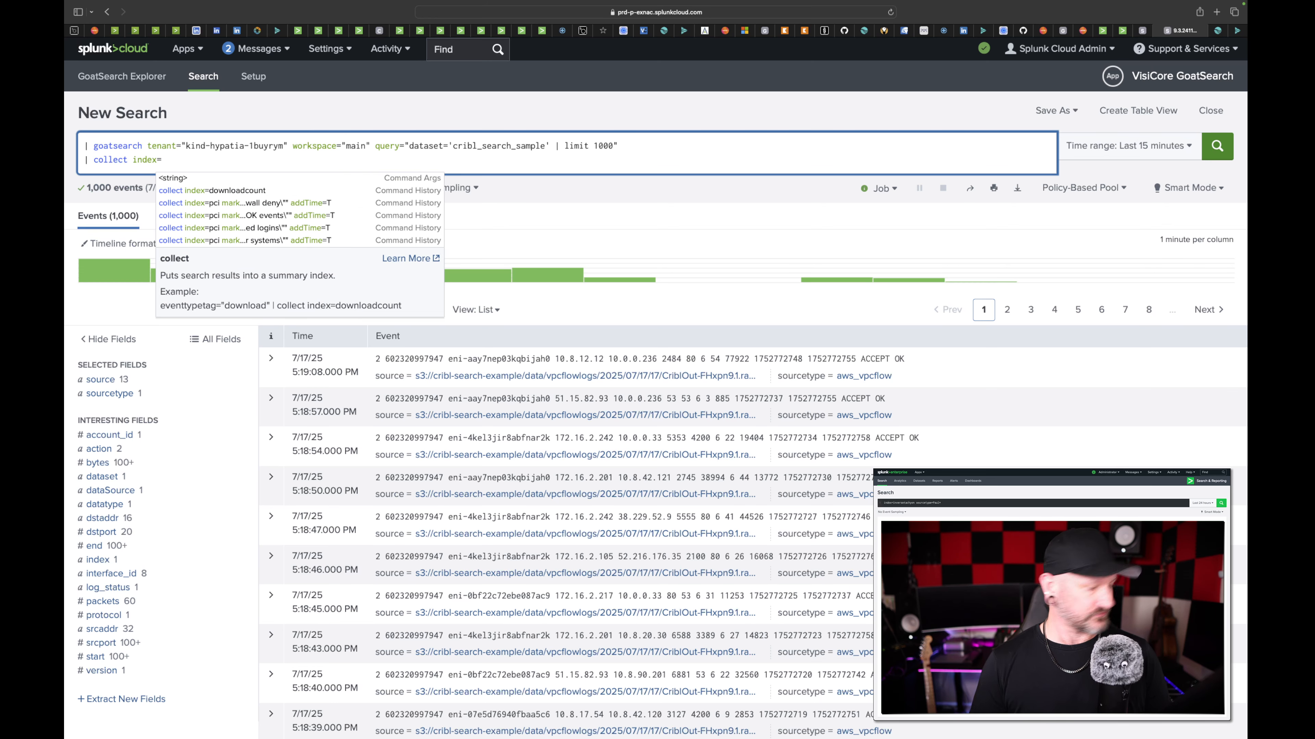
{"action": "type", "text": "vpc"}
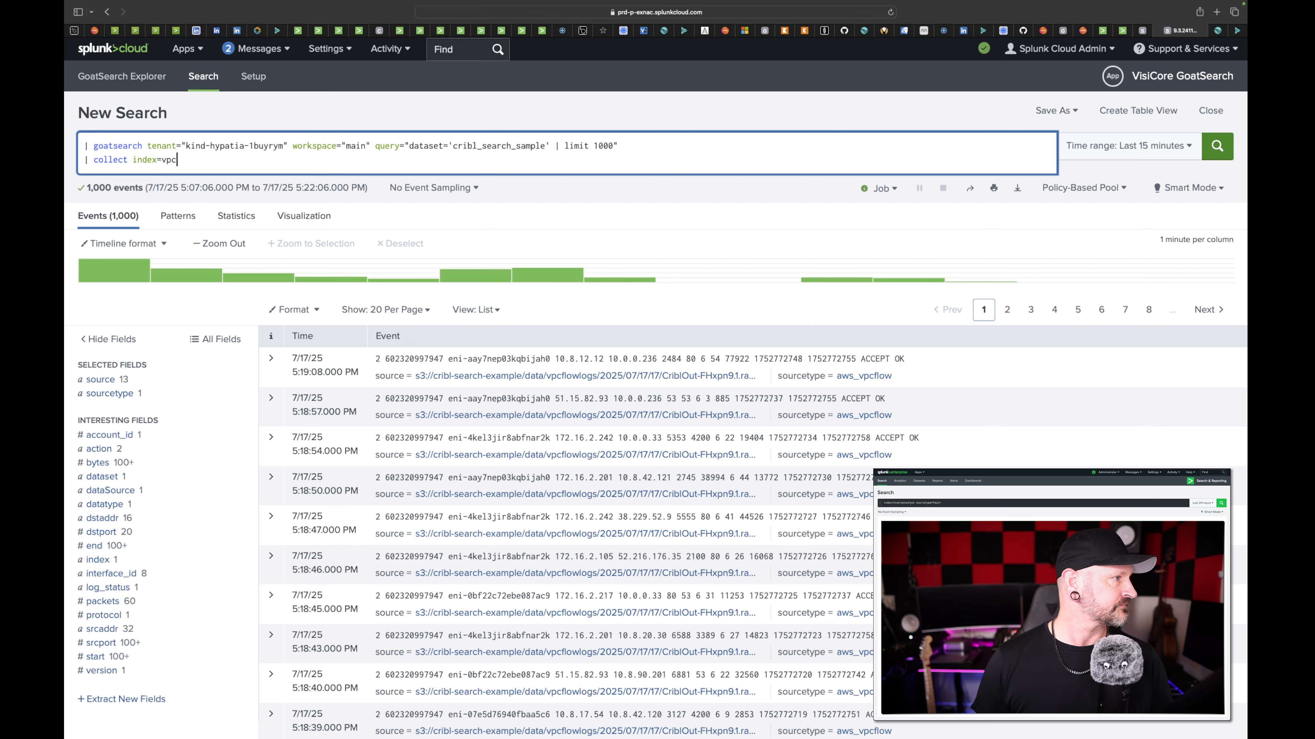
{"action": "key", "text": "Return"}
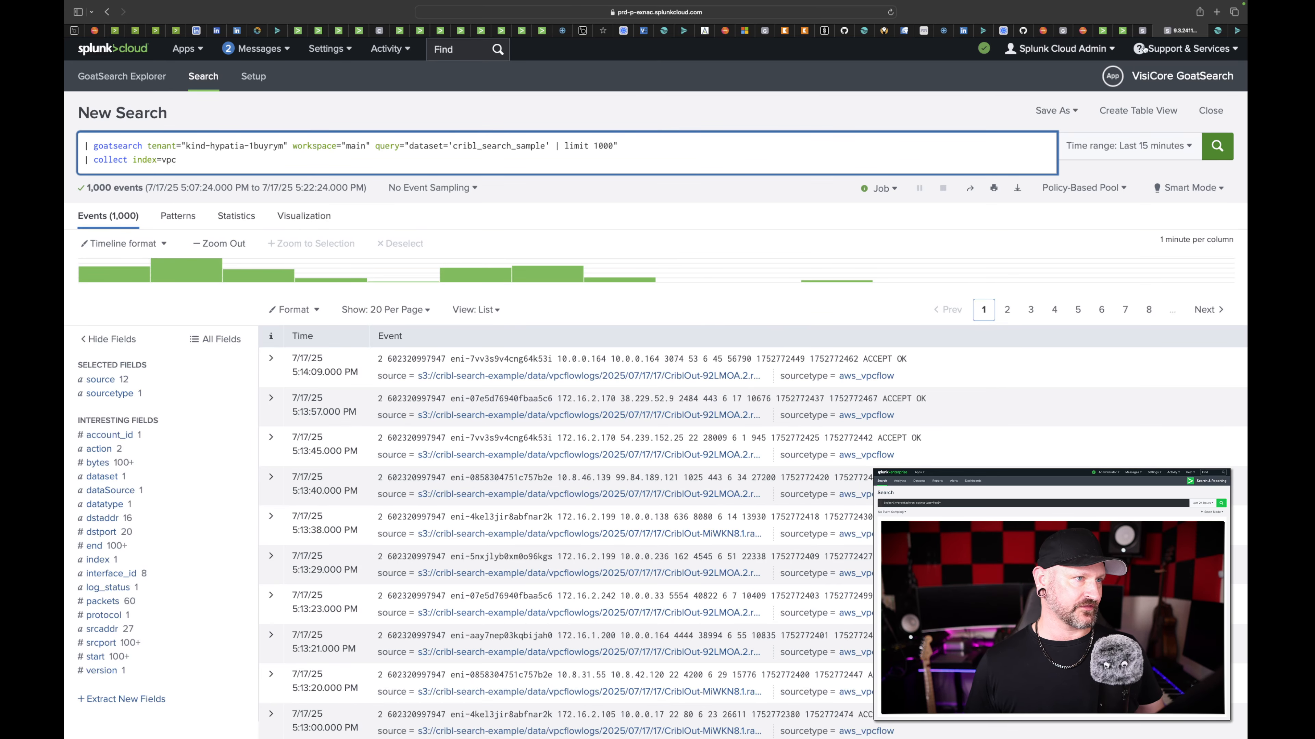
- Rerun the index=vpc search and browse its event pages 5, 8 and 11
{"action": "left_click", "coordinate": [1143, 30]}
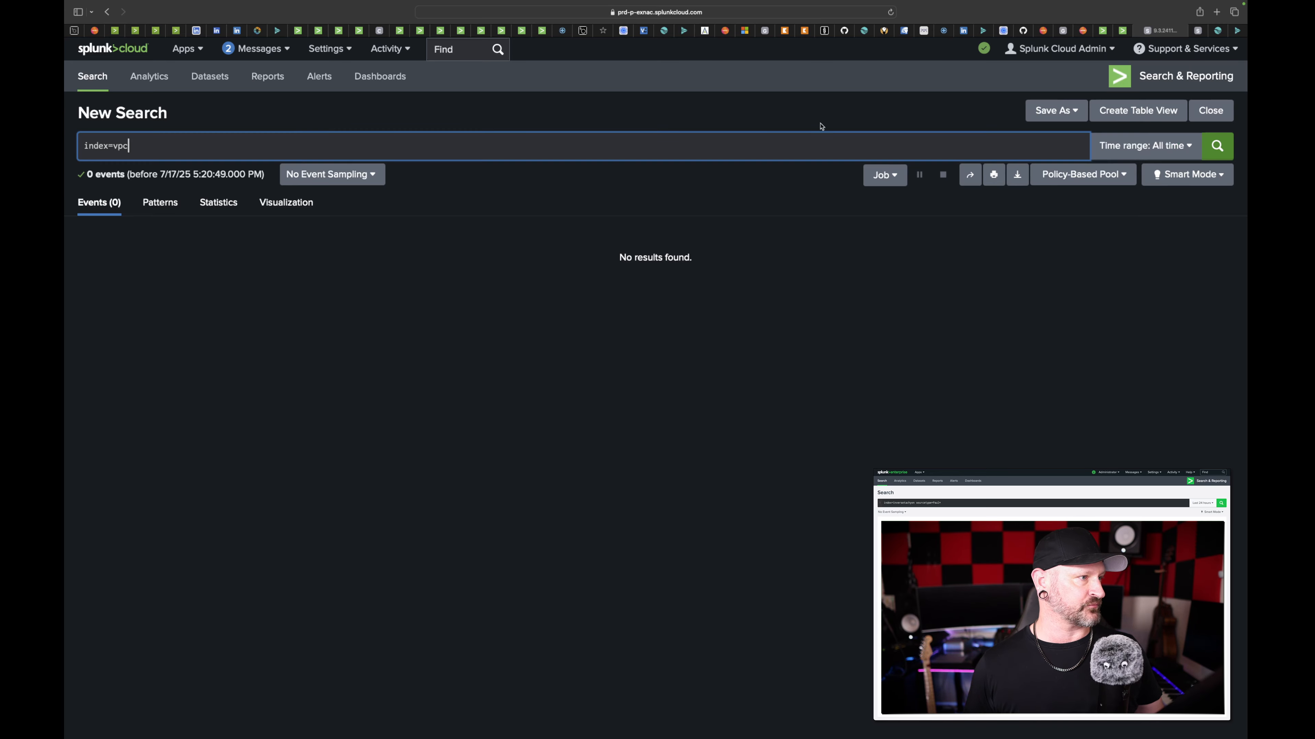
{"action": "left_click", "coordinate": [784, 148]}
{"action": "key", "text": "Return"}
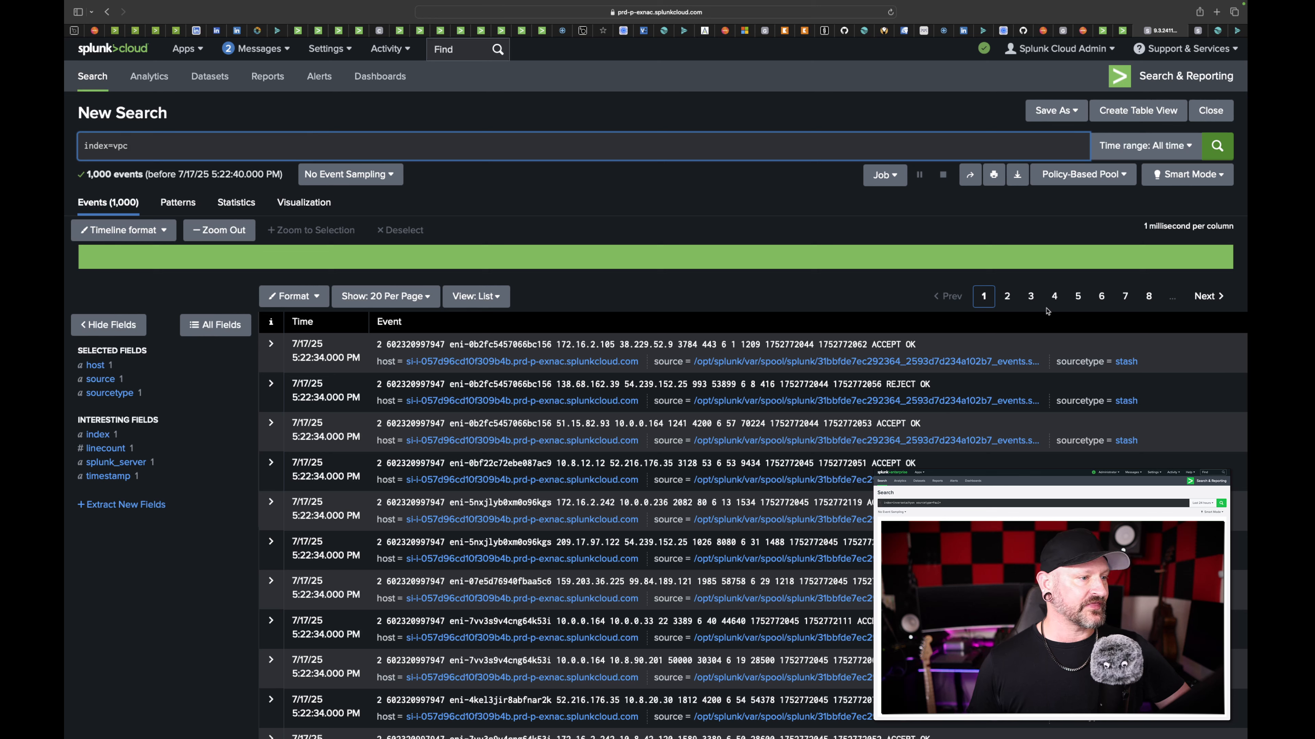
{"action": "left_click", "coordinate": [1079, 297]}
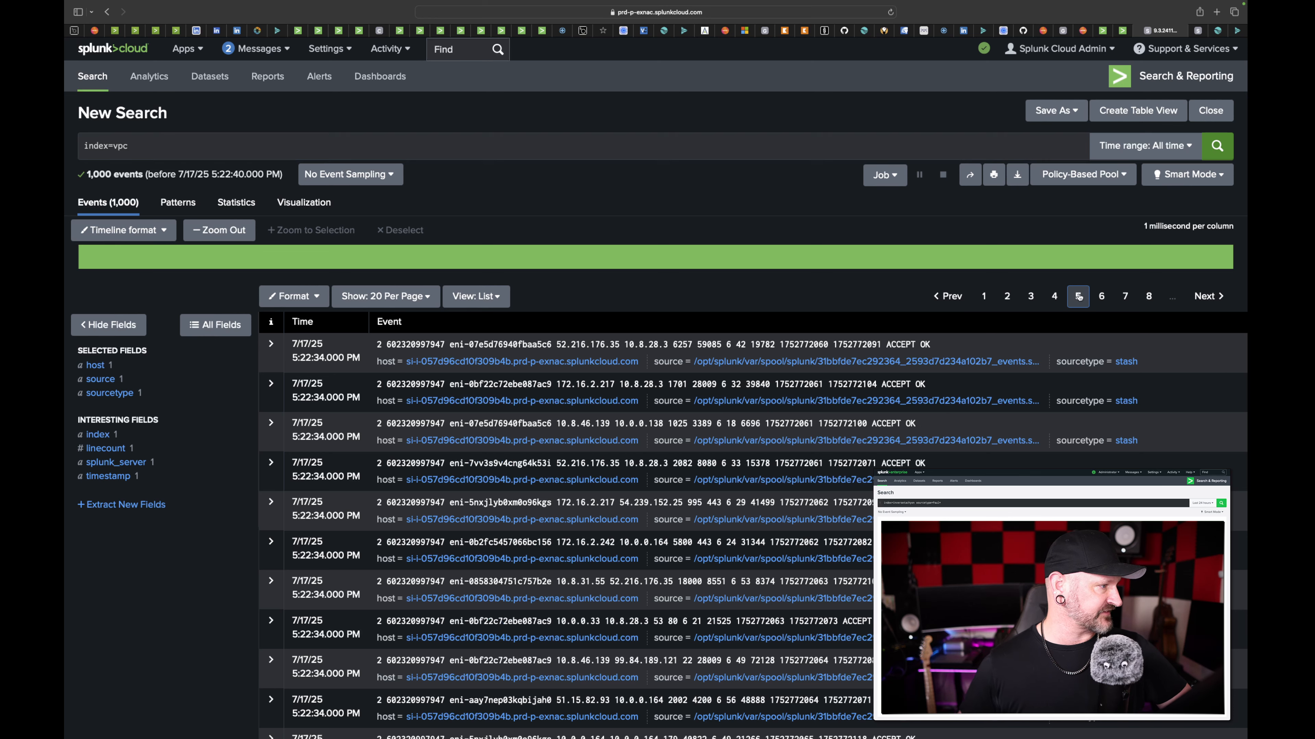
{"action": "left_click", "coordinate": [1145, 296]}
{"action": "left_click", "coordinate": [1147, 299]}
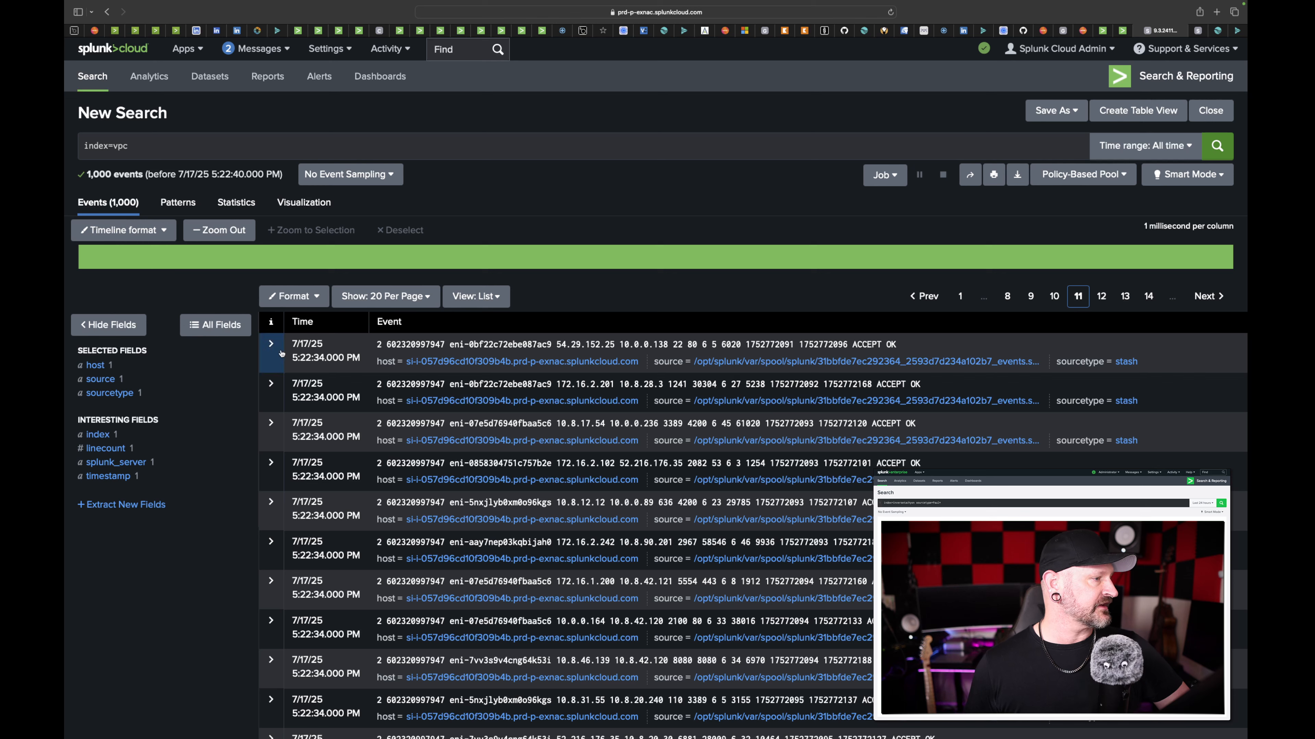
- Examine the fields of the cribl_search_sample preview event in GoatSearch Explorer, and return to the first event listed in the index=vpc results
{"action": "left_click", "coordinate": [1104, 31]}
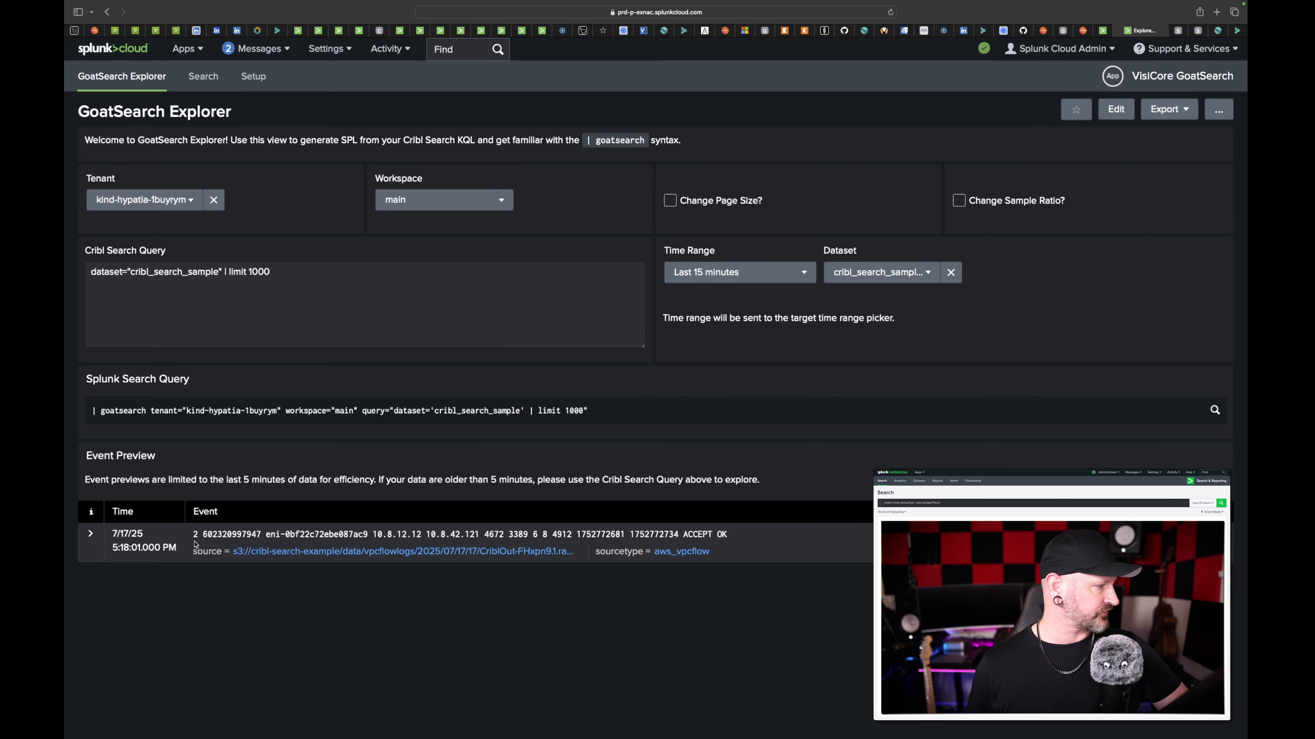
{"action": "left_click", "coordinate": [91, 534]}
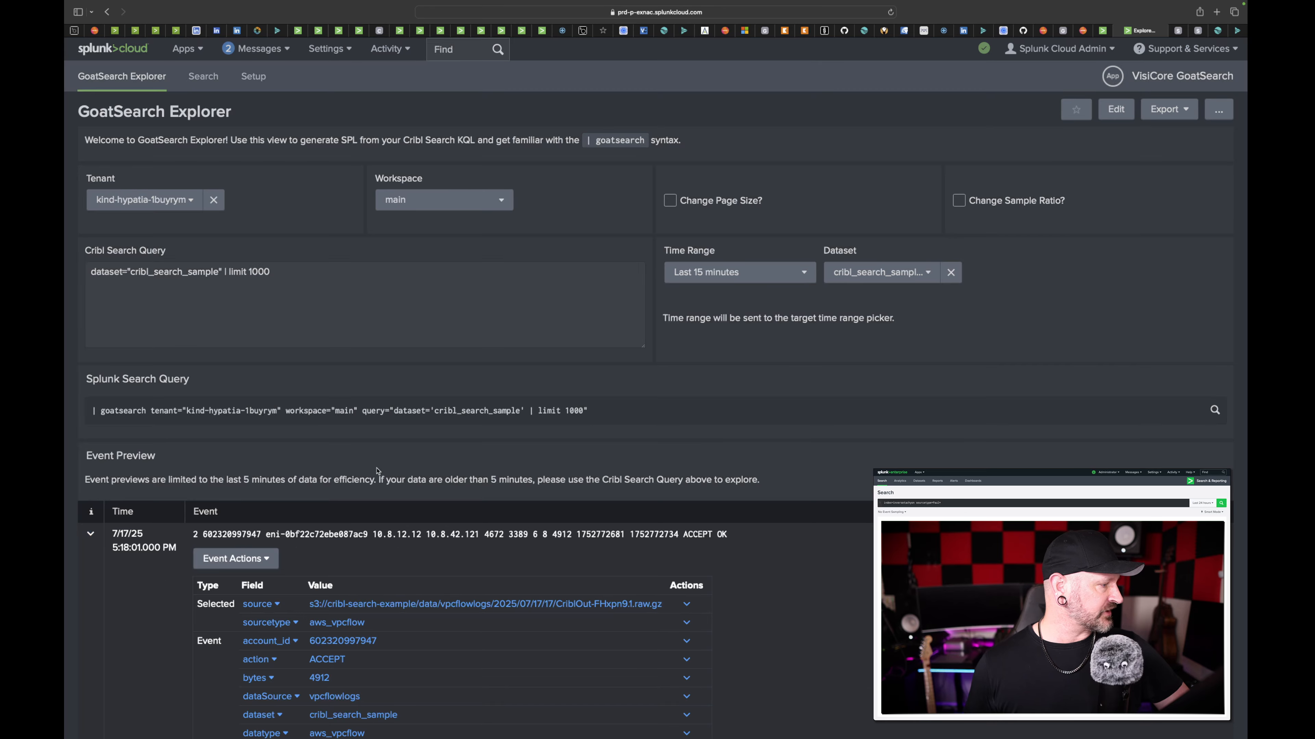
{"action": "scroll", "coordinate": [406, 531], "scroll_direction": "down", "scroll_amount": 5}
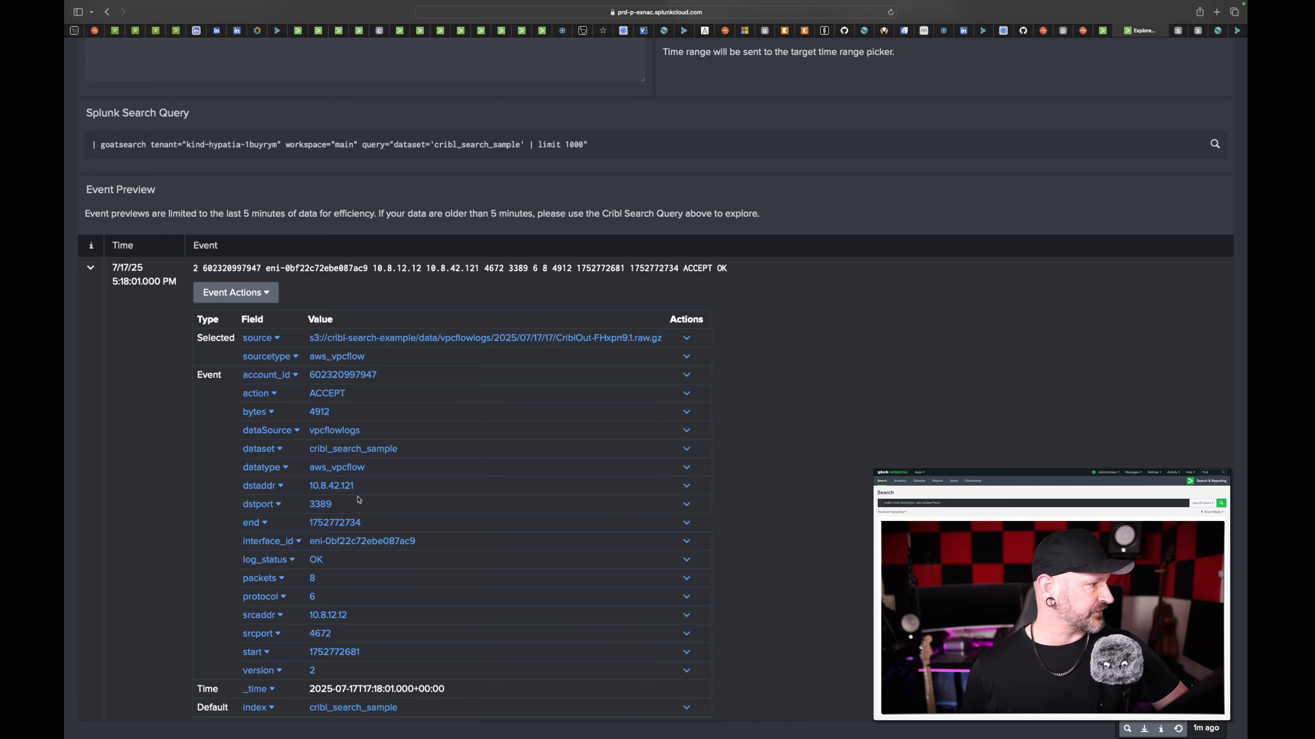
{"action": "scroll", "coordinate": [357, 499], "scroll_direction": "up", "scroll_amount": 5}
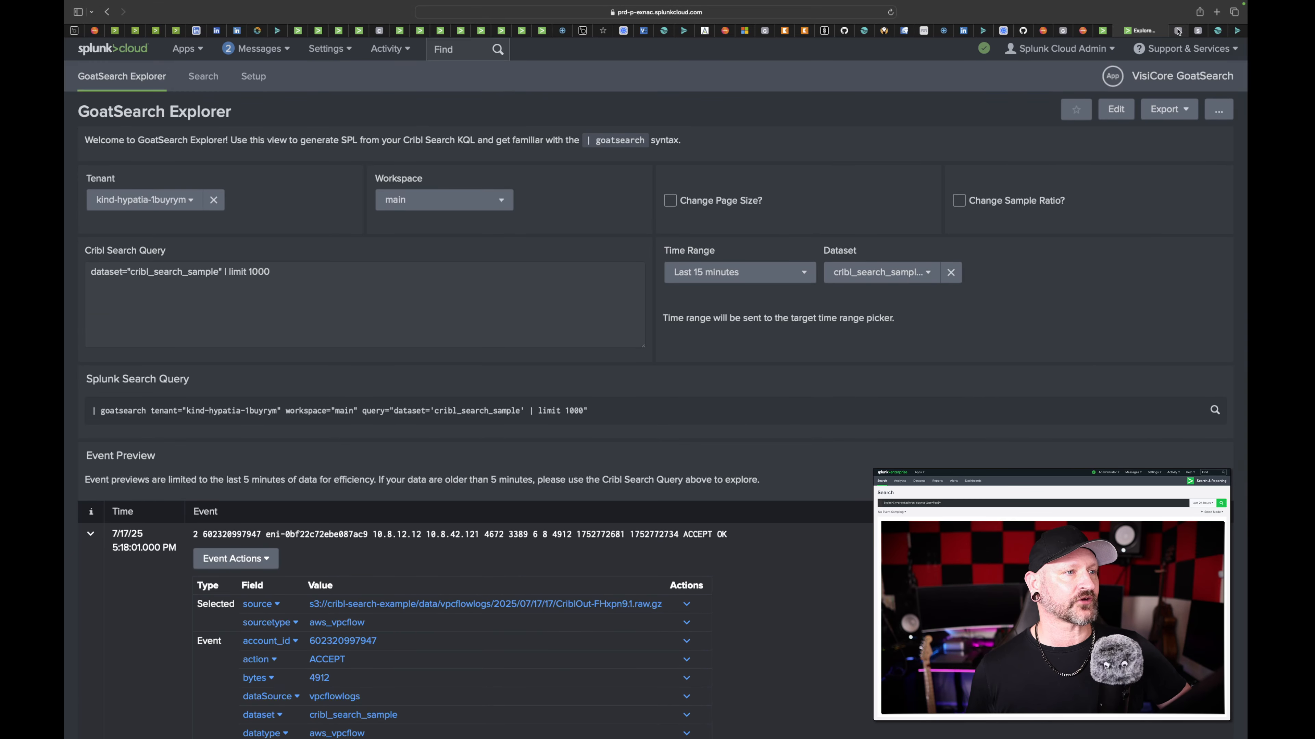
{"action": "left_click", "coordinate": [1178, 31]}
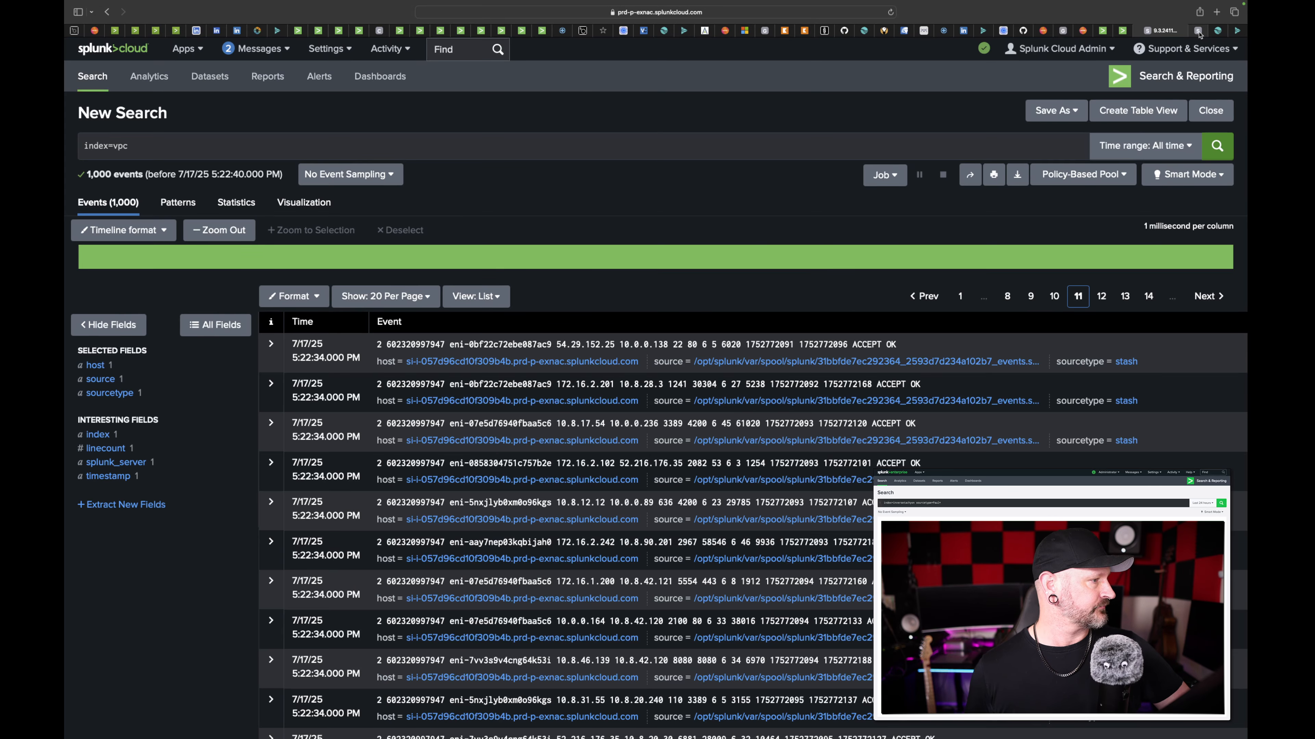
{"action": "left_click", "coordinate": [271, 344]}
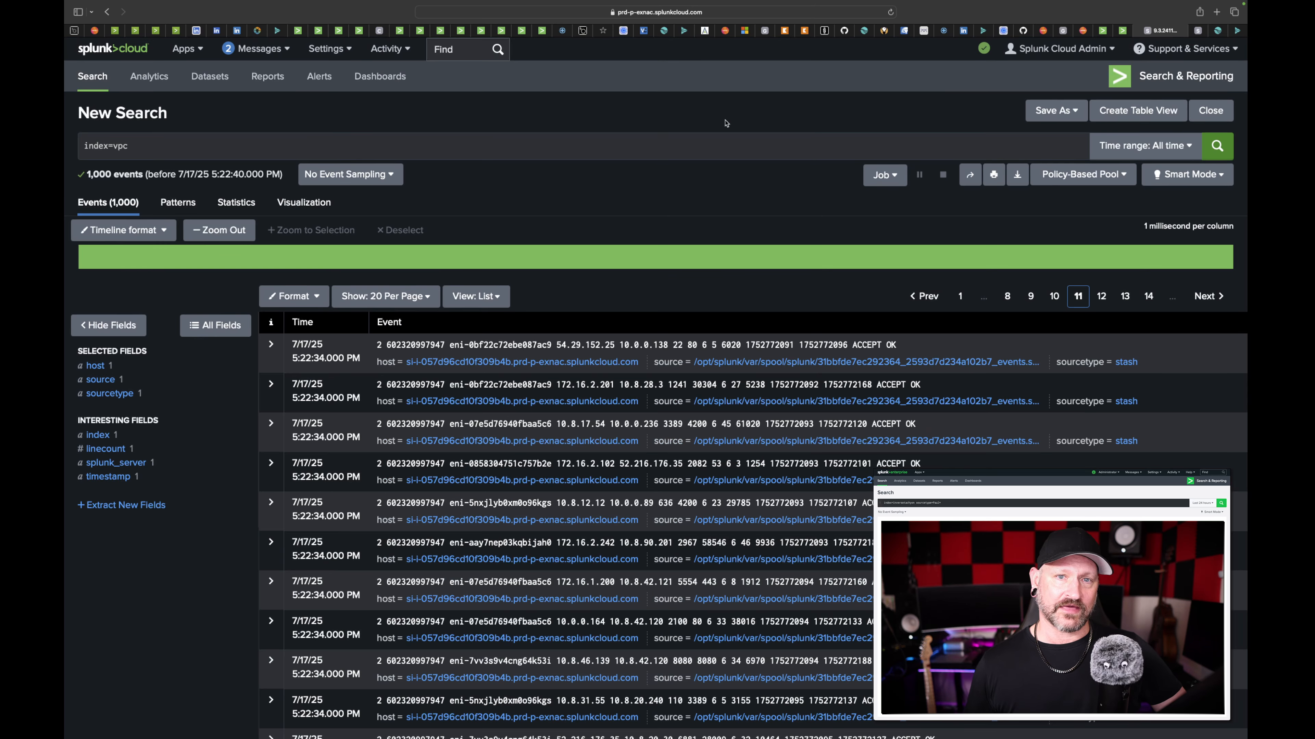
- Switch to Cribl Stream and browse the Sources of the default worker group down to the System and Internal section
{"action": "mouse_move", "coordinate": [1059, 34]}
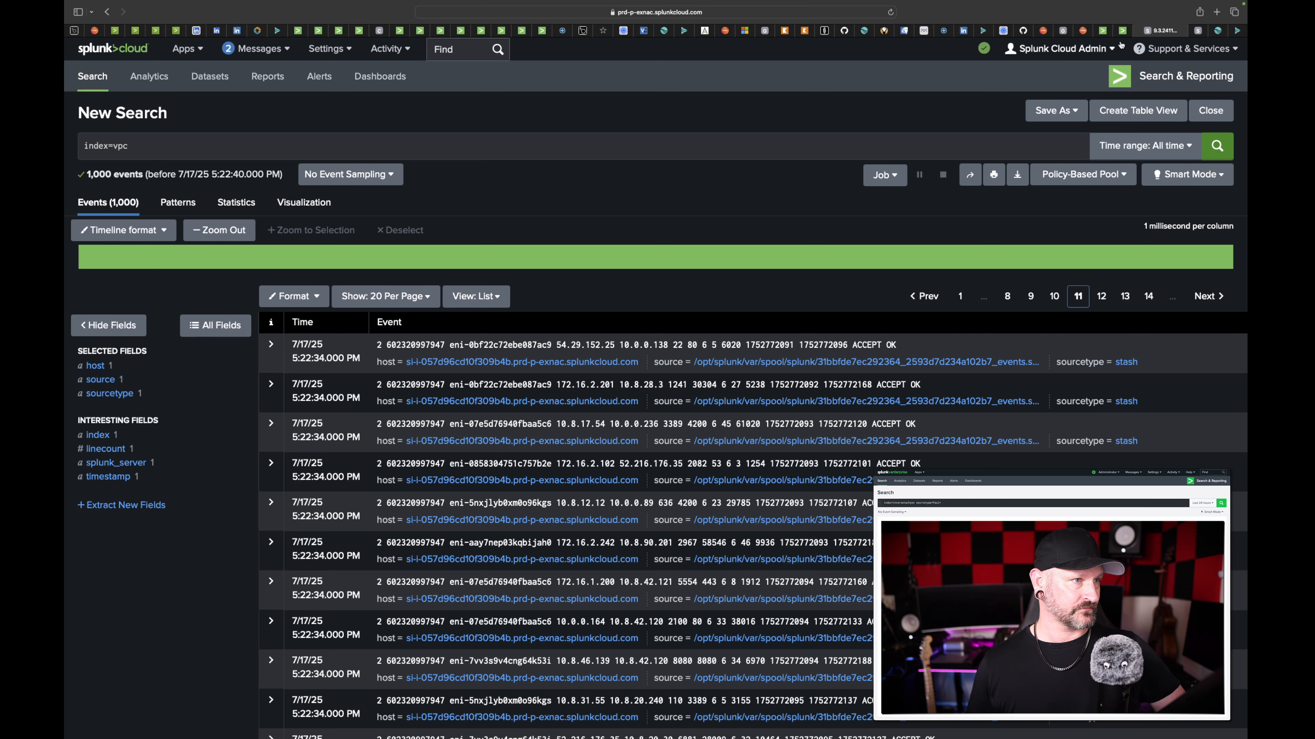
{"action": "mouse_move", "coordinate": [1202, 33]}
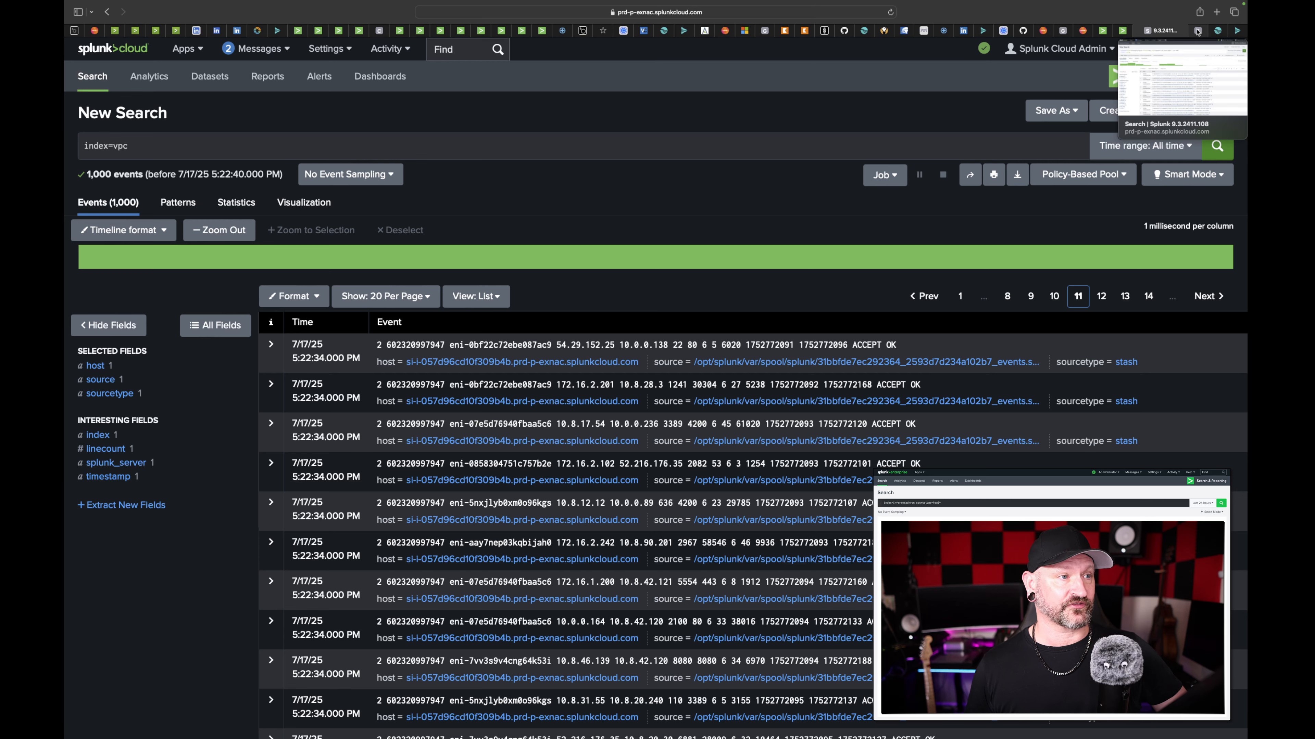
{"action": "left_click", "coordinate": [1218, 32]}
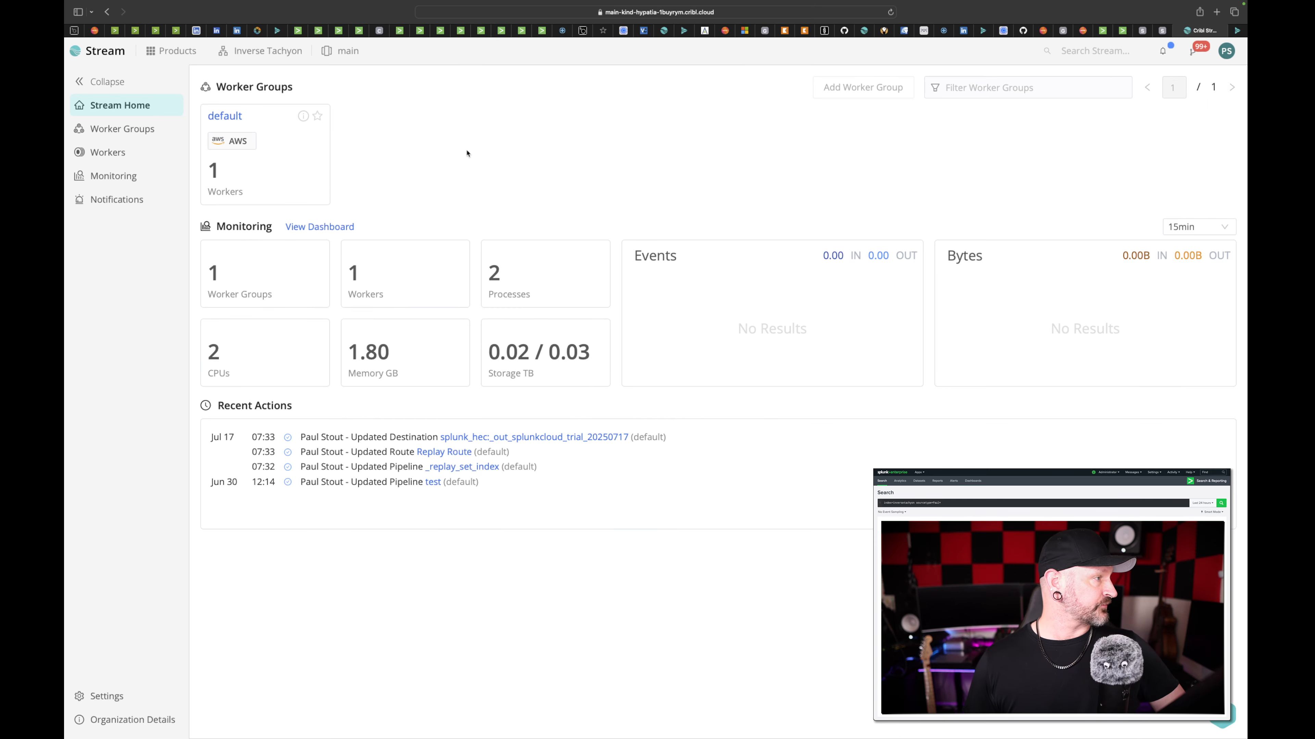
{"action": "left_click", "coordinate": [225, 116]}
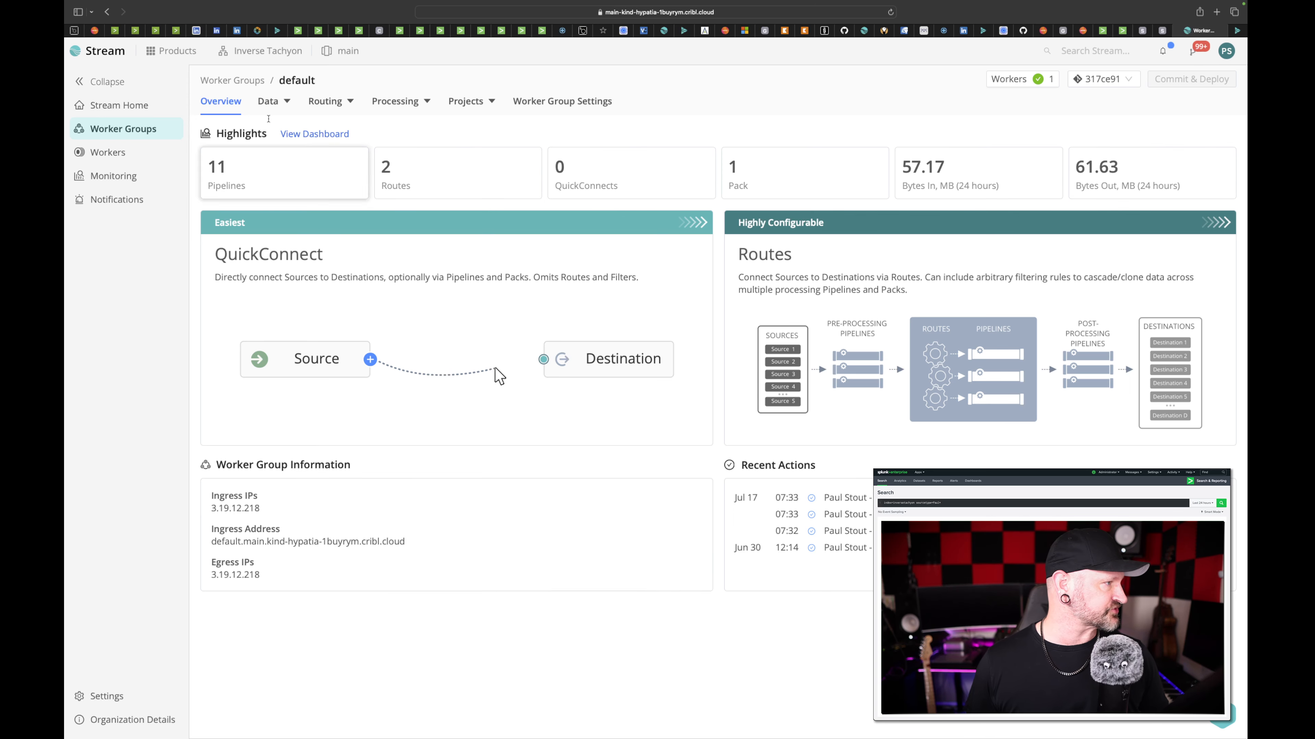
{"action": "mouse_move", "coordinate": [269, 104]}
{"action": "left_click", "coordinate": [281, 127]}
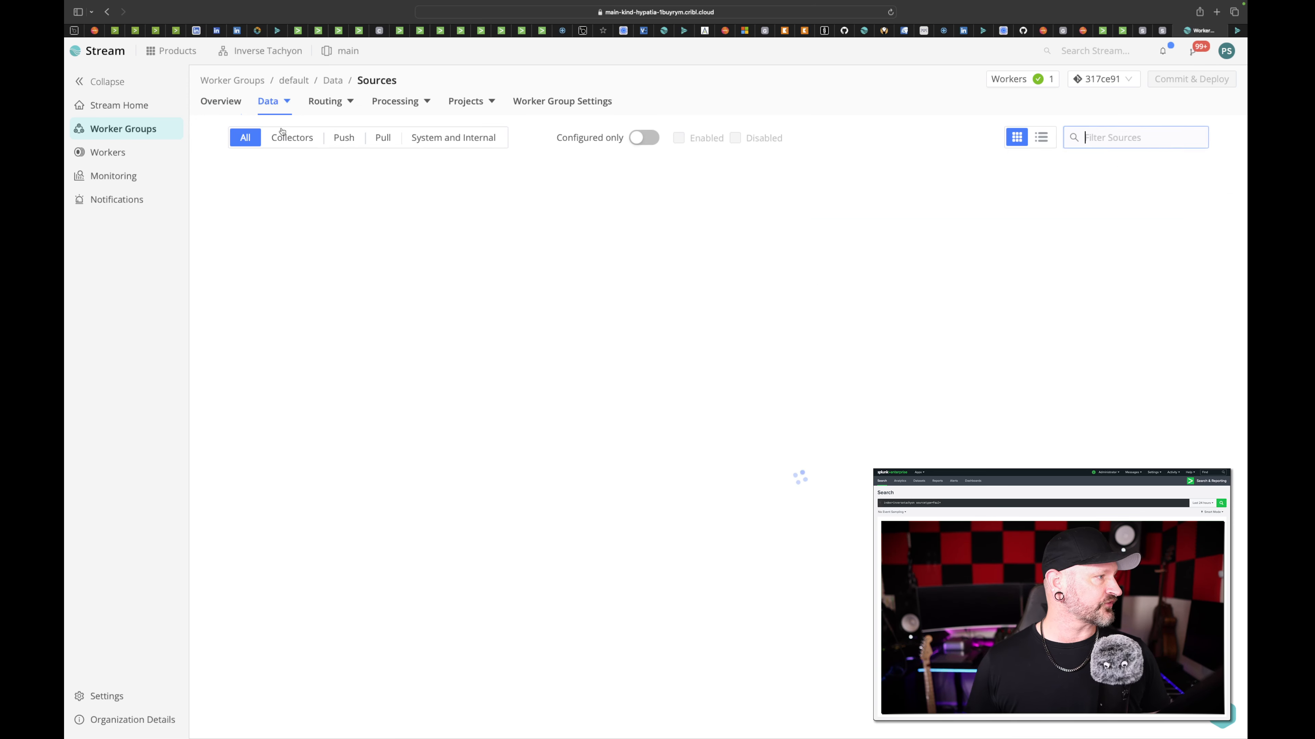
{"action": "scroll", "coordinate": [487, 407], "scroll_direction": "down", "scroll_amount": 12}
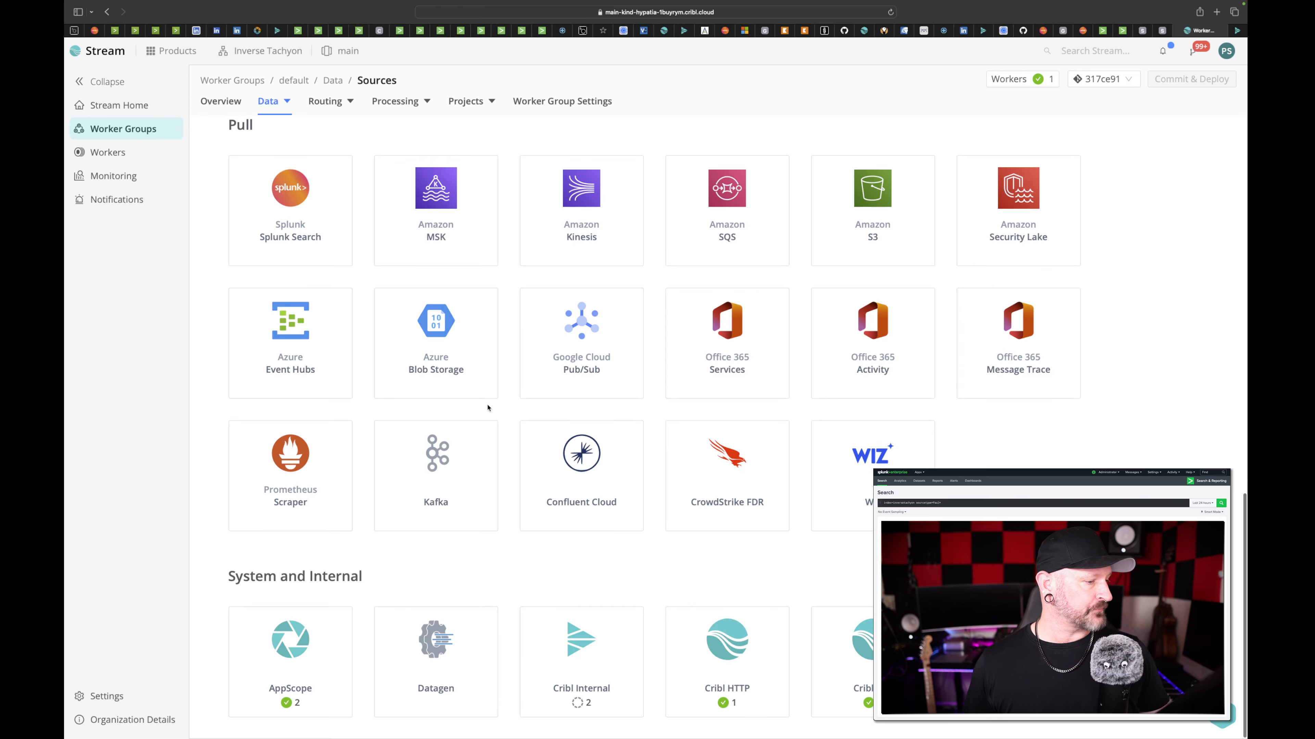
- Examine the general settings of the in_cribl_http source under Cribl HTTP and close its configuration
{"action": "left_click", "coordinate": [736, 641]}
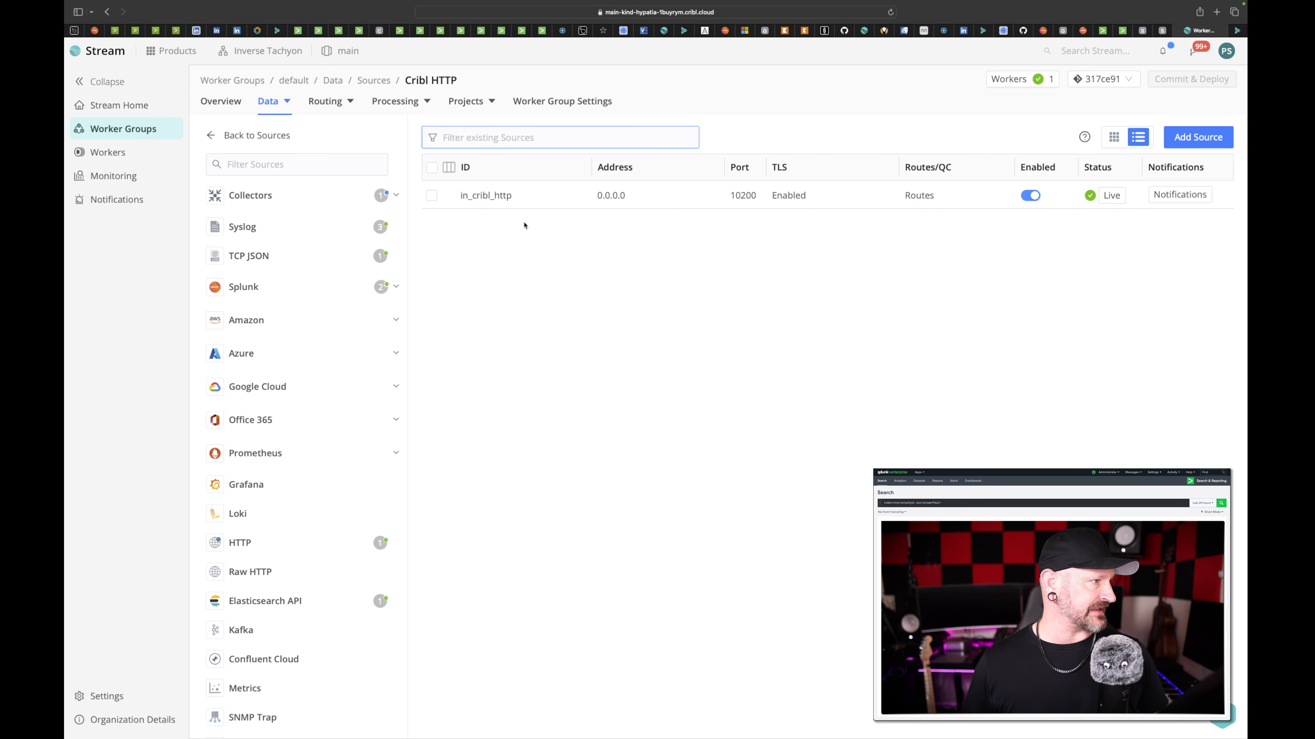
{"action": "left_click", "coordinate": [500, 197]}
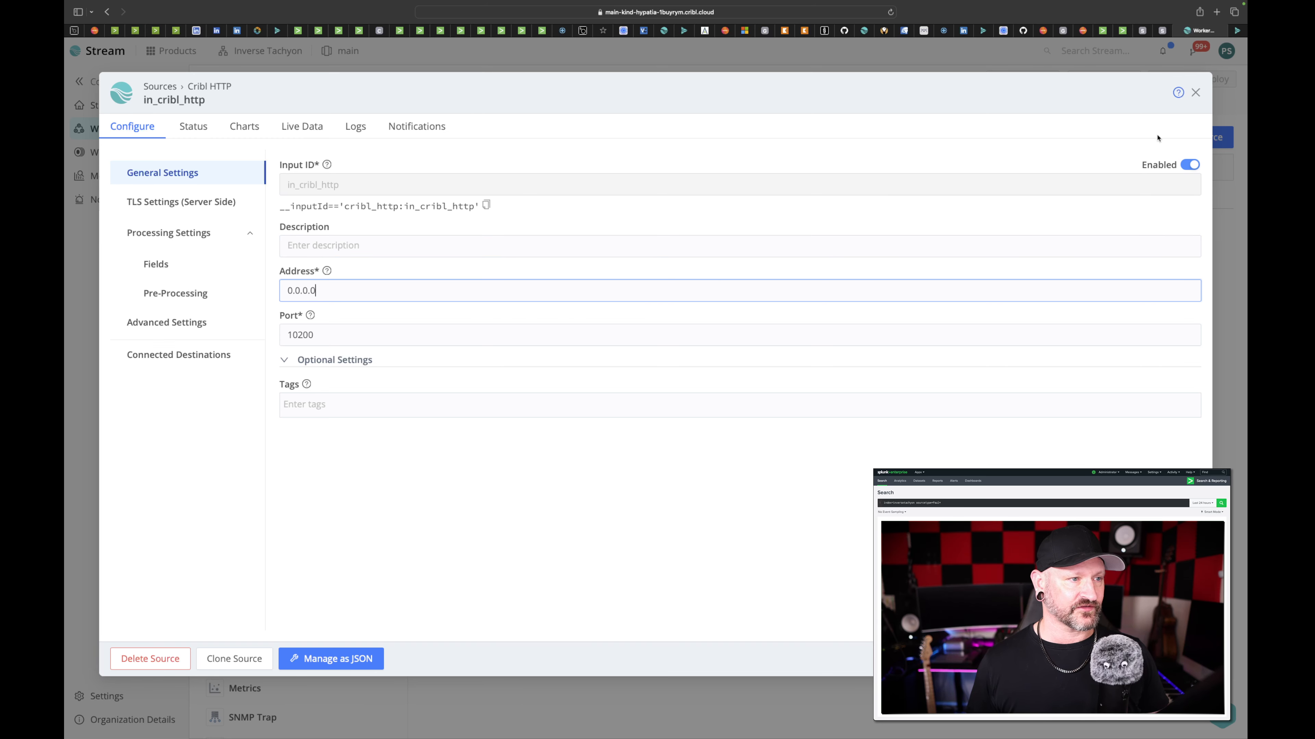
{"action": "left_click", "coordinate": [1195, 92]}
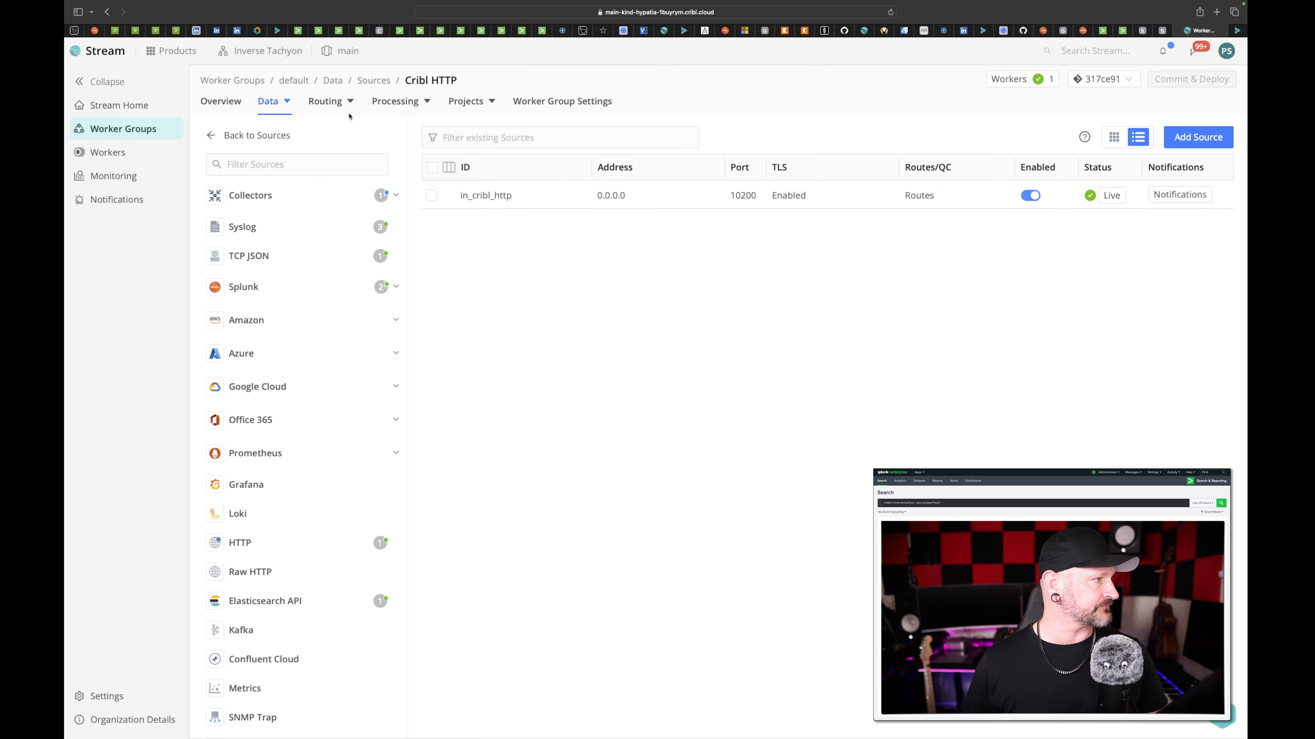
- Run the built-in test on the Splunk HEC destination _out_splunkcloud_trial_20250717 using its default test events, and close the destination
{"action": "mouse_move", "coordinate": [264, 106]}
{"action": "left_click", "coordinate": [299, 155]}
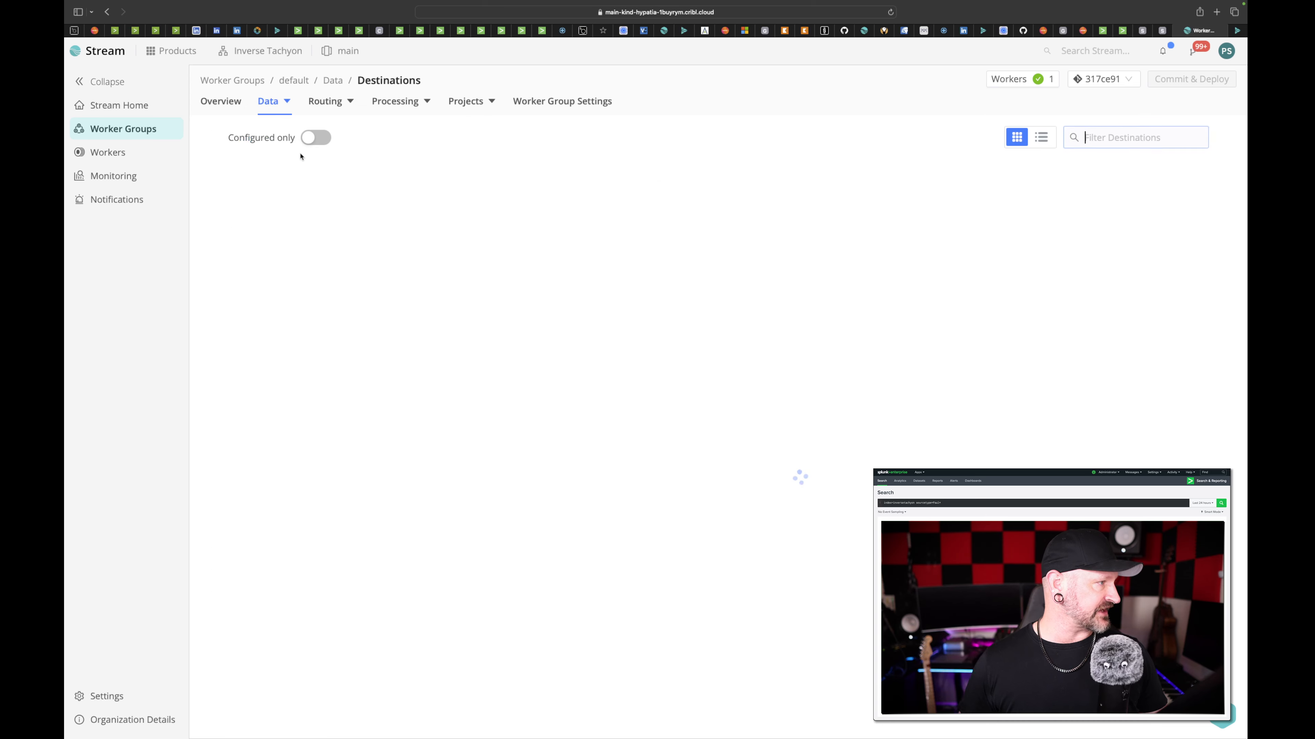
{"action": "left_click", "coordinate": [920, 218]}
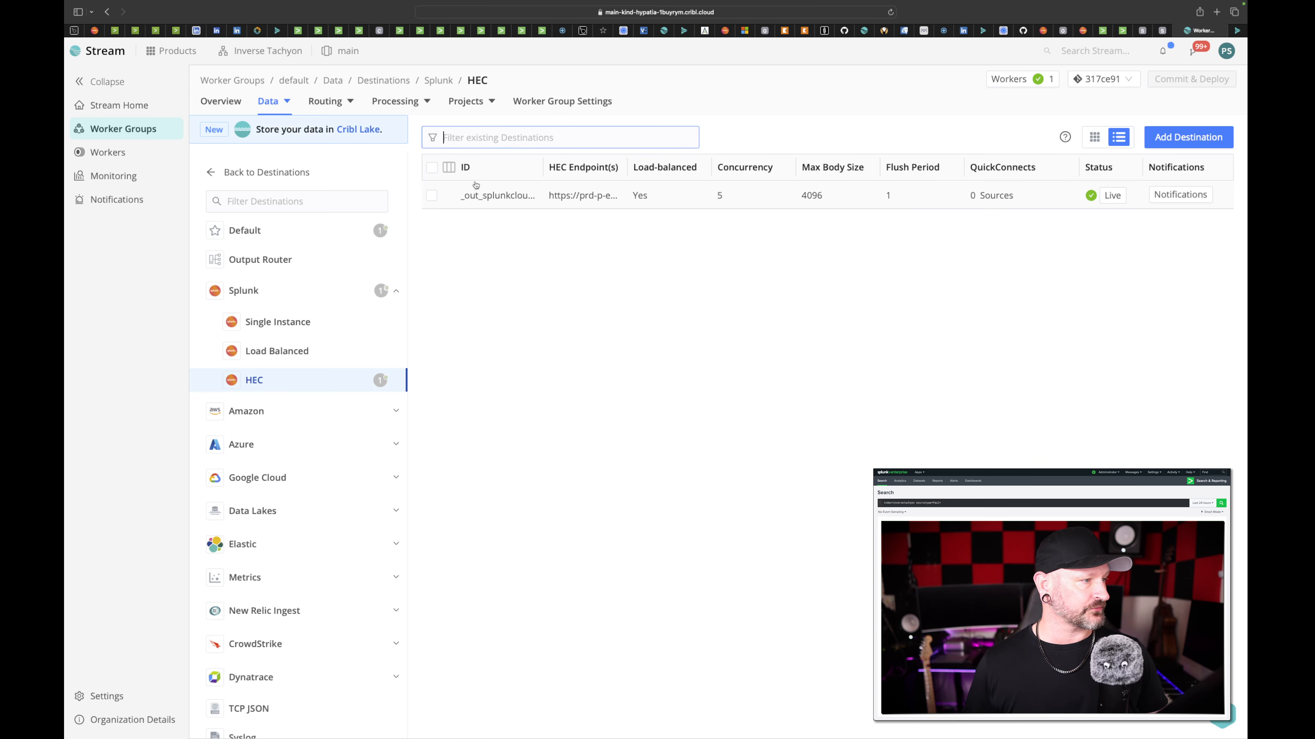
{"action": "left_click", "coordinate": [505, 202]}
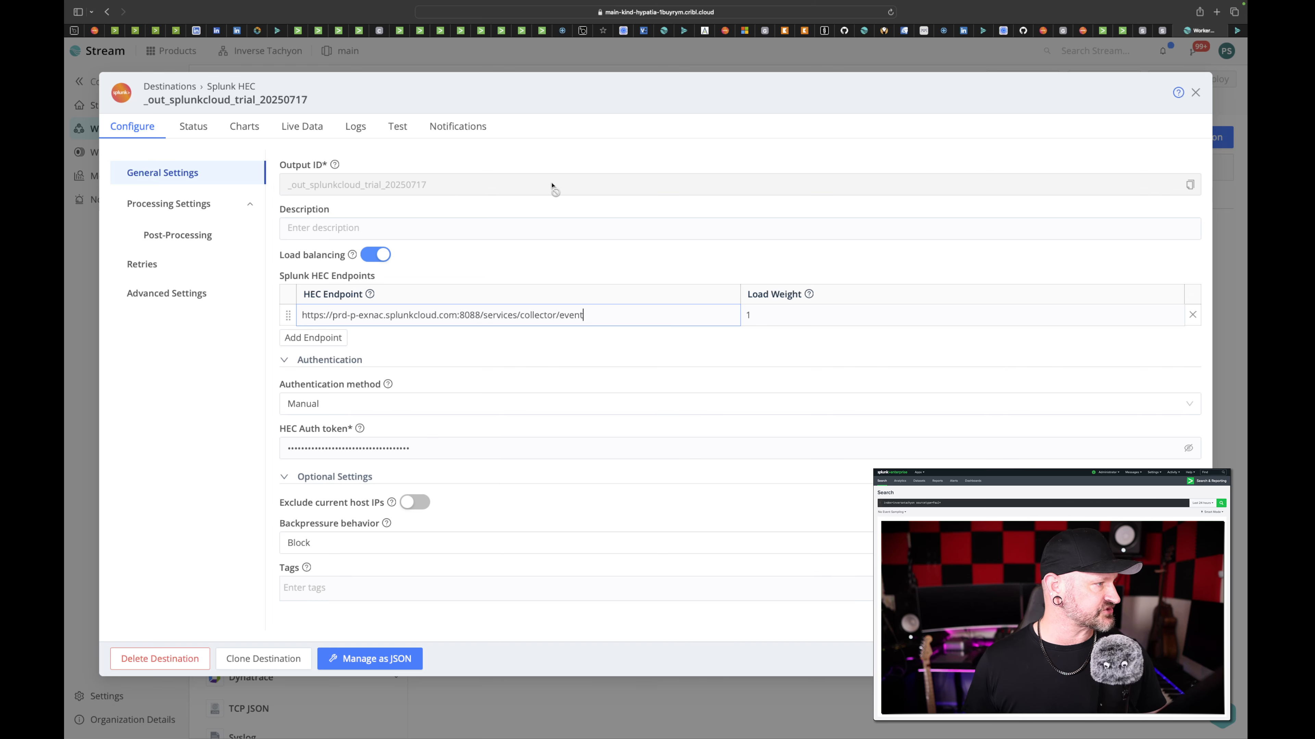
{"action": "left_click", "coordinate": [398, 133]}
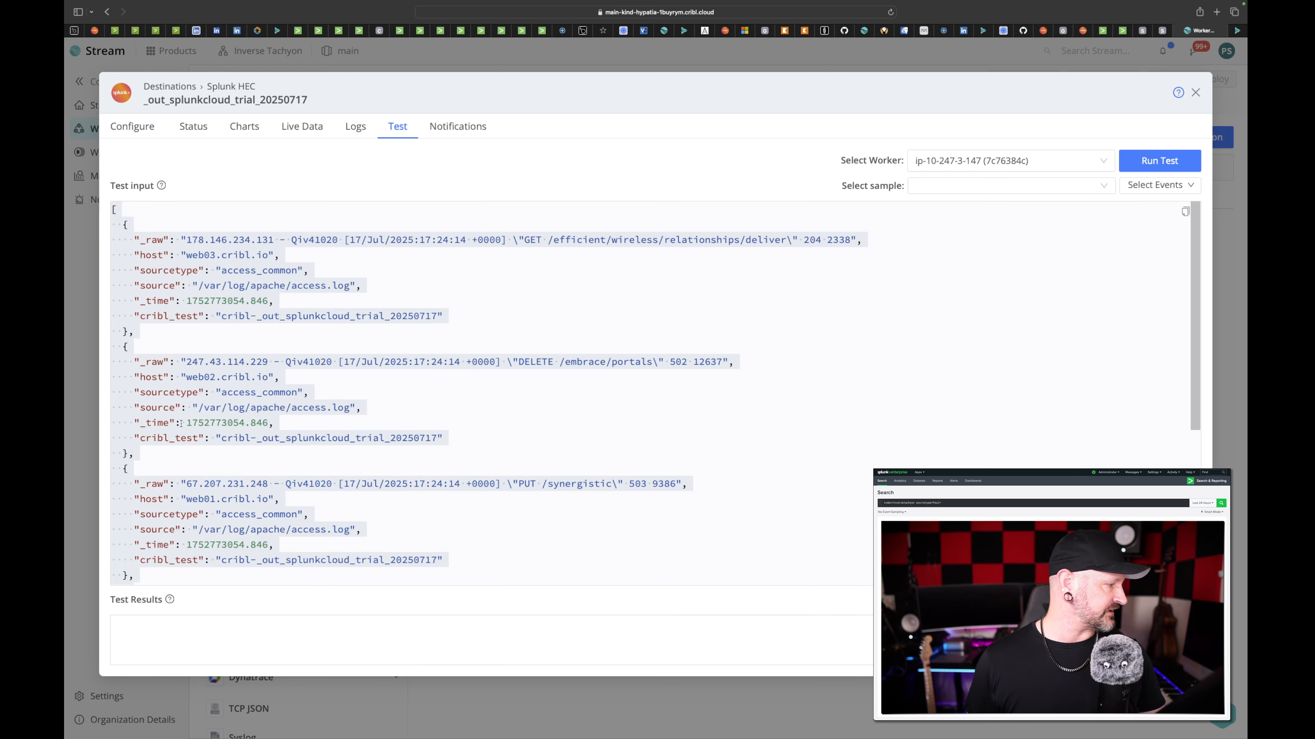
{"action": "left_click", "coordinate": [1177, 160]}
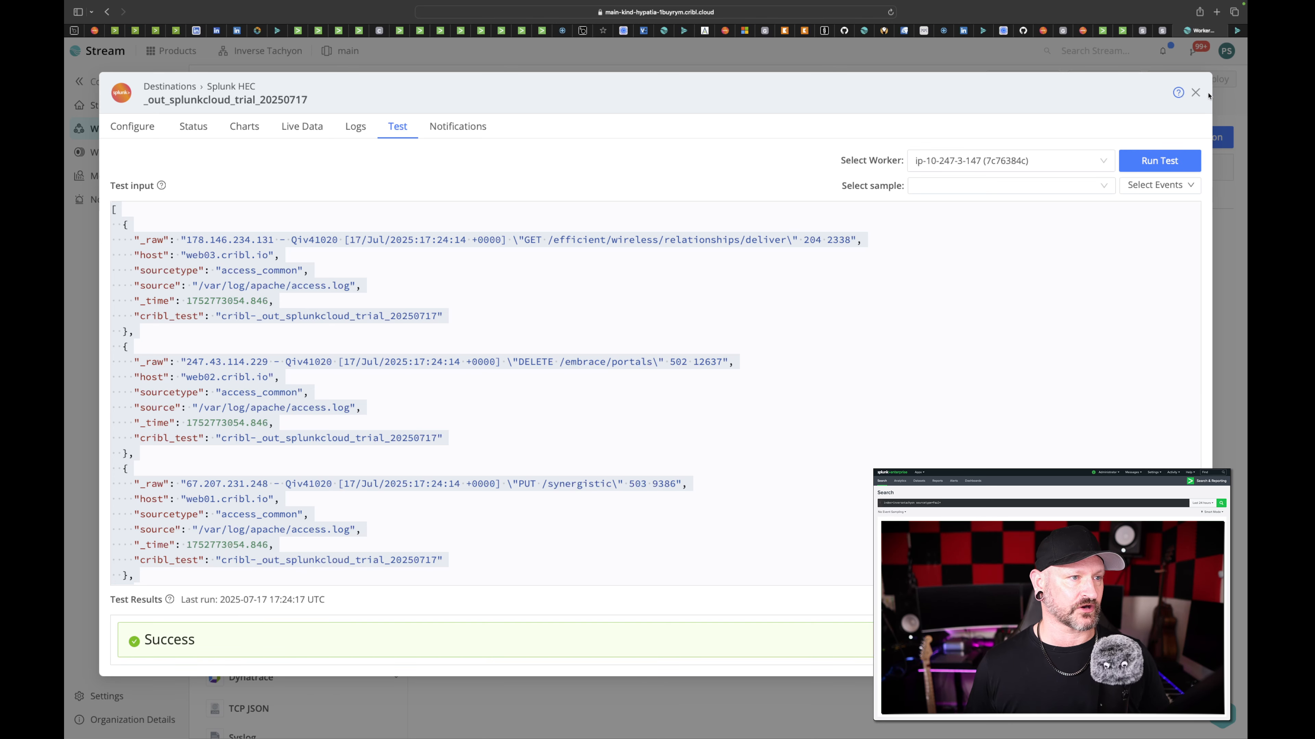
{"action": "left_click", "coordinate": [1196, 92]}
- Examine the filter, pipeline and destination of Replay Route in the worker group's Data Routes
{"action": "mouse_move", "coordinate": [328, 105]}
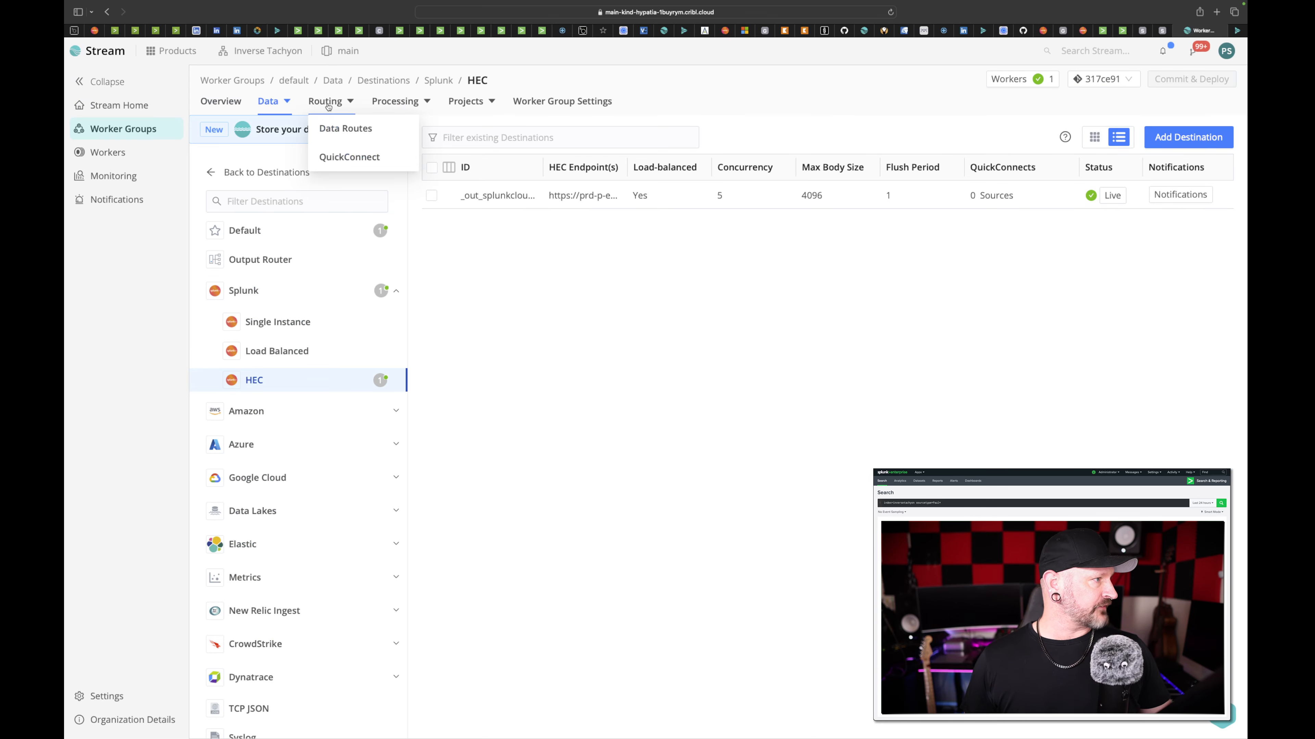
{"action": "left_click", "coordinate": [343, 126]}
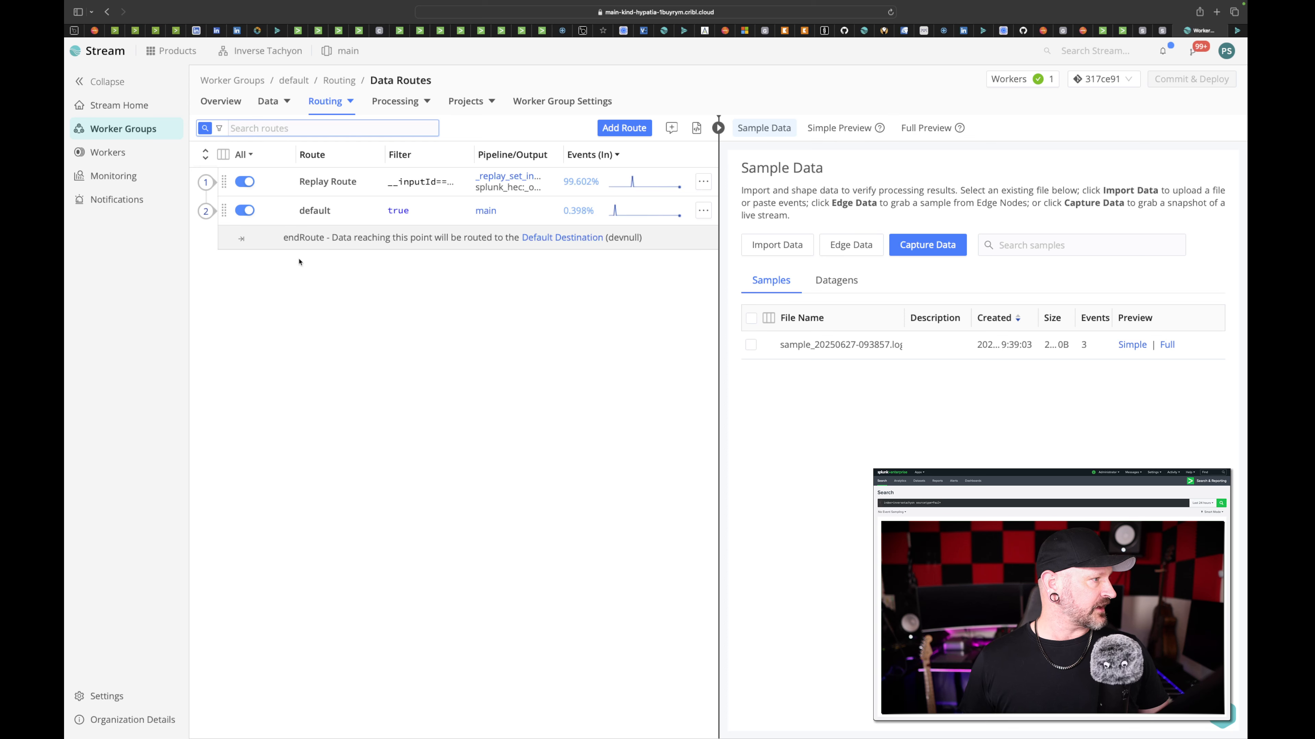
{"action": "left_click", "coordinate": [332, 190]}
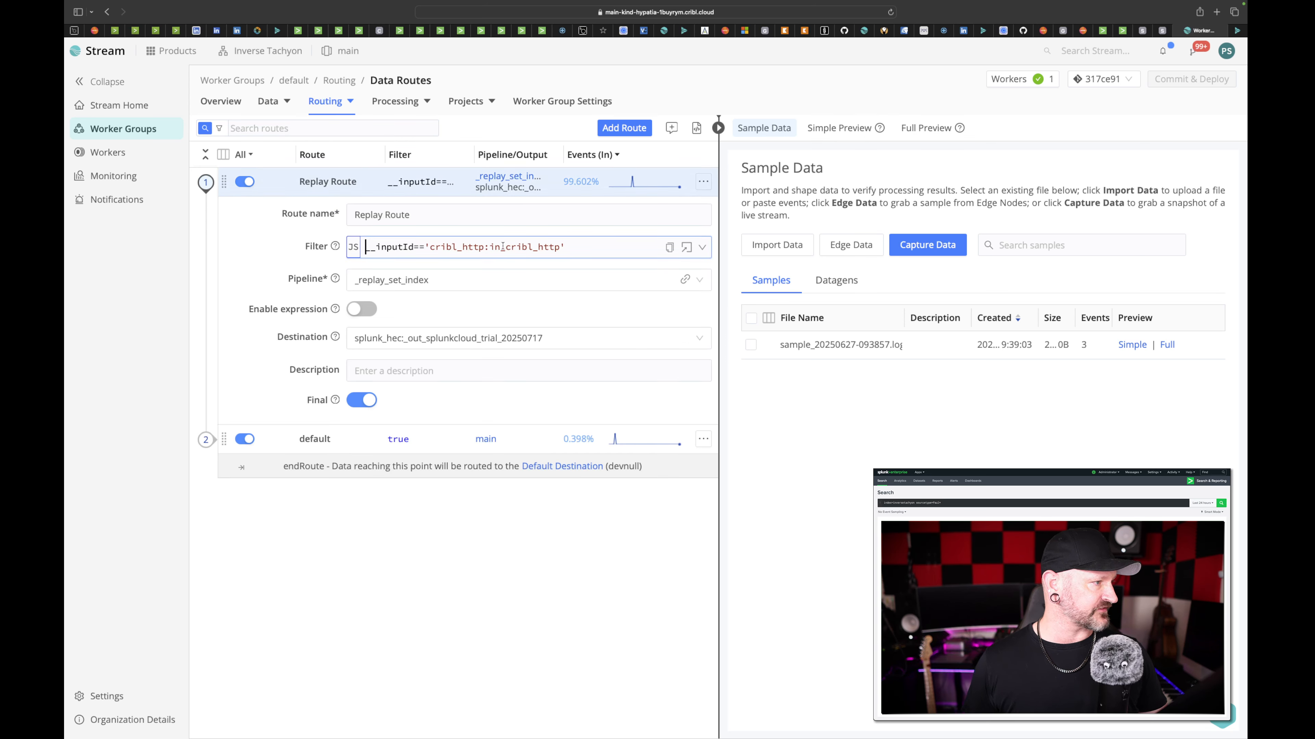
{"action": "left_click", "coordinate": [499, 247]}
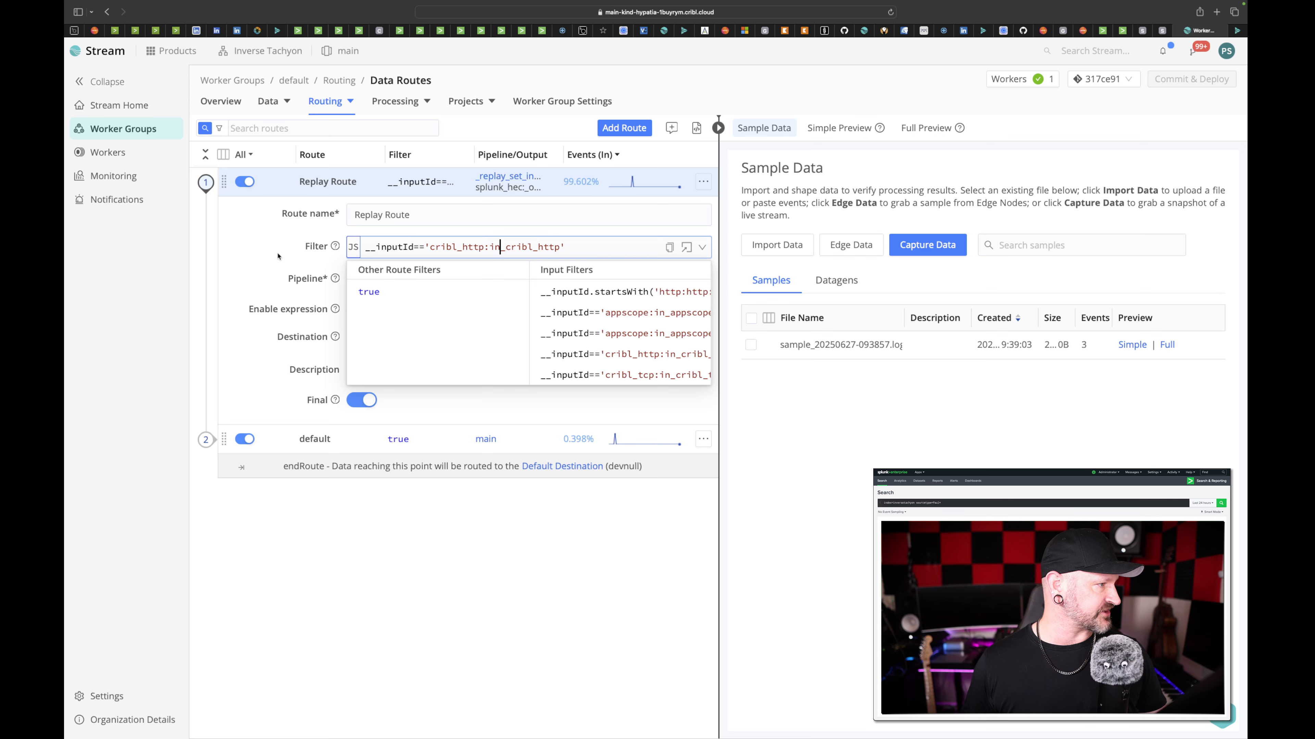
{"action": "left_click", "coordinate": [278, 256]}
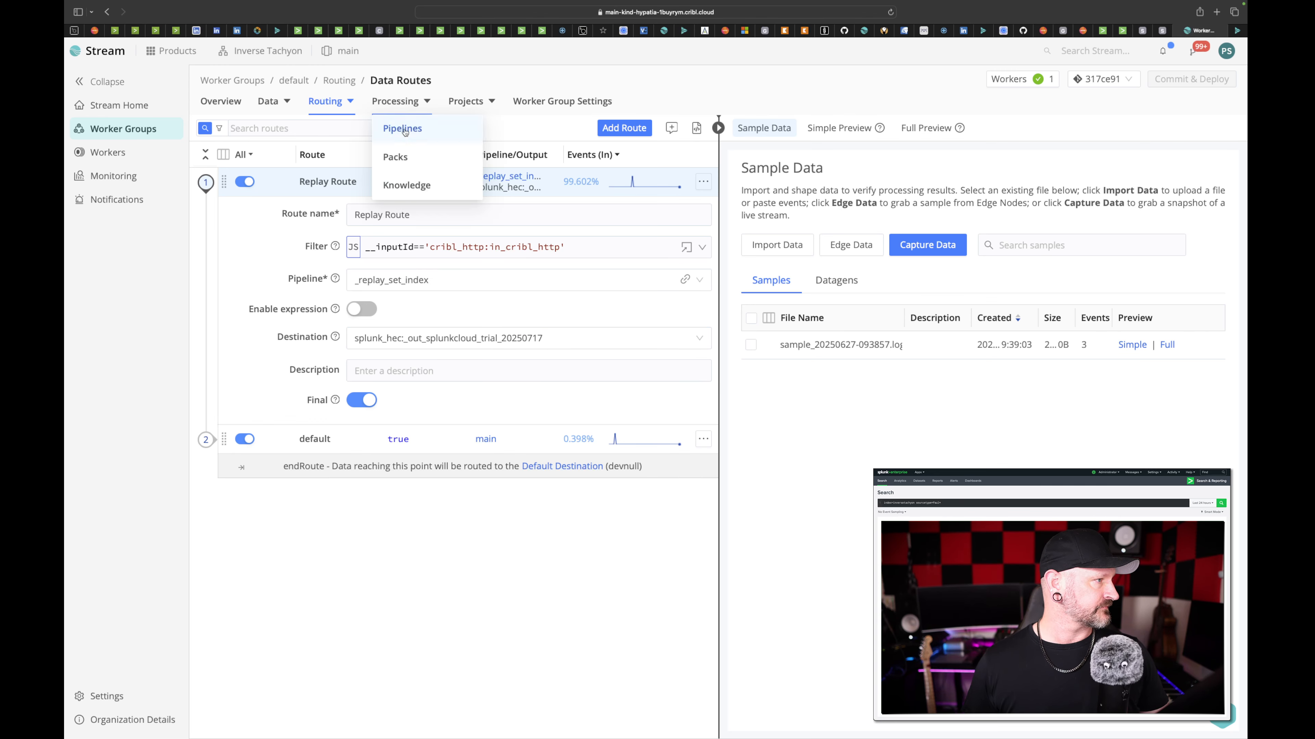
- Open the _replay_set_index pipeline and examine the fields evaluated by its Eval function
{"action": "left_click", "coordinate": [402, 129]}
{"action": "left_click", "coordinate": [253, 187]}
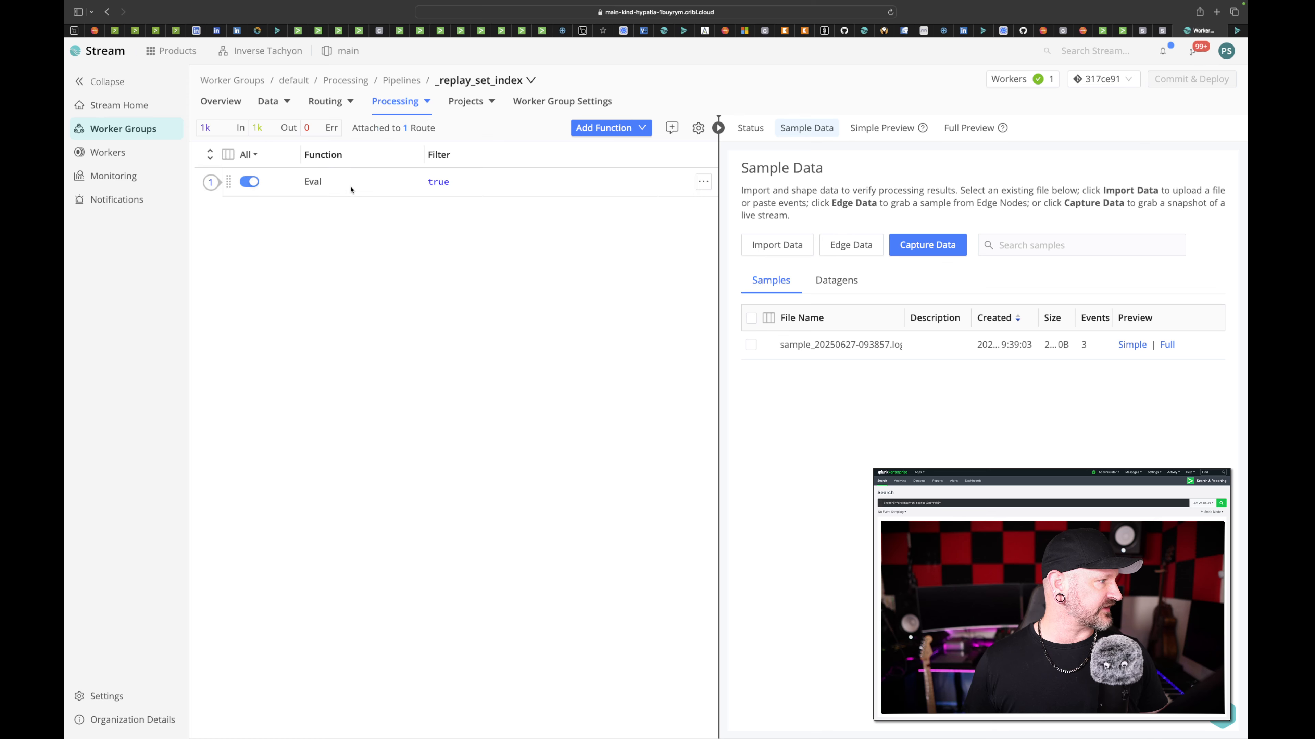
{"action": "left_click", "coordinate": [310, 182]}
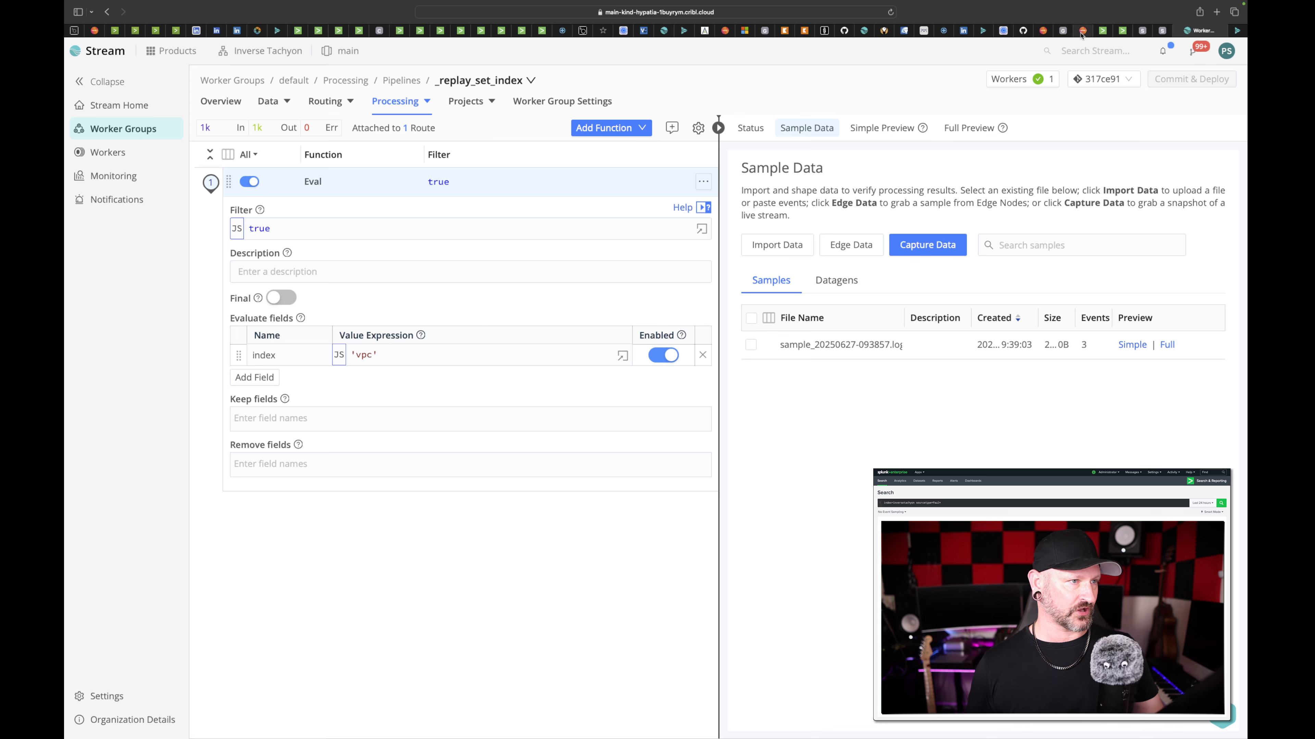
- Switch back to the goatsearch query in Splunk Cloud and remove its "| collect index=vpc" line
{"action": "left_click", "coordinate": [1122, 31]}
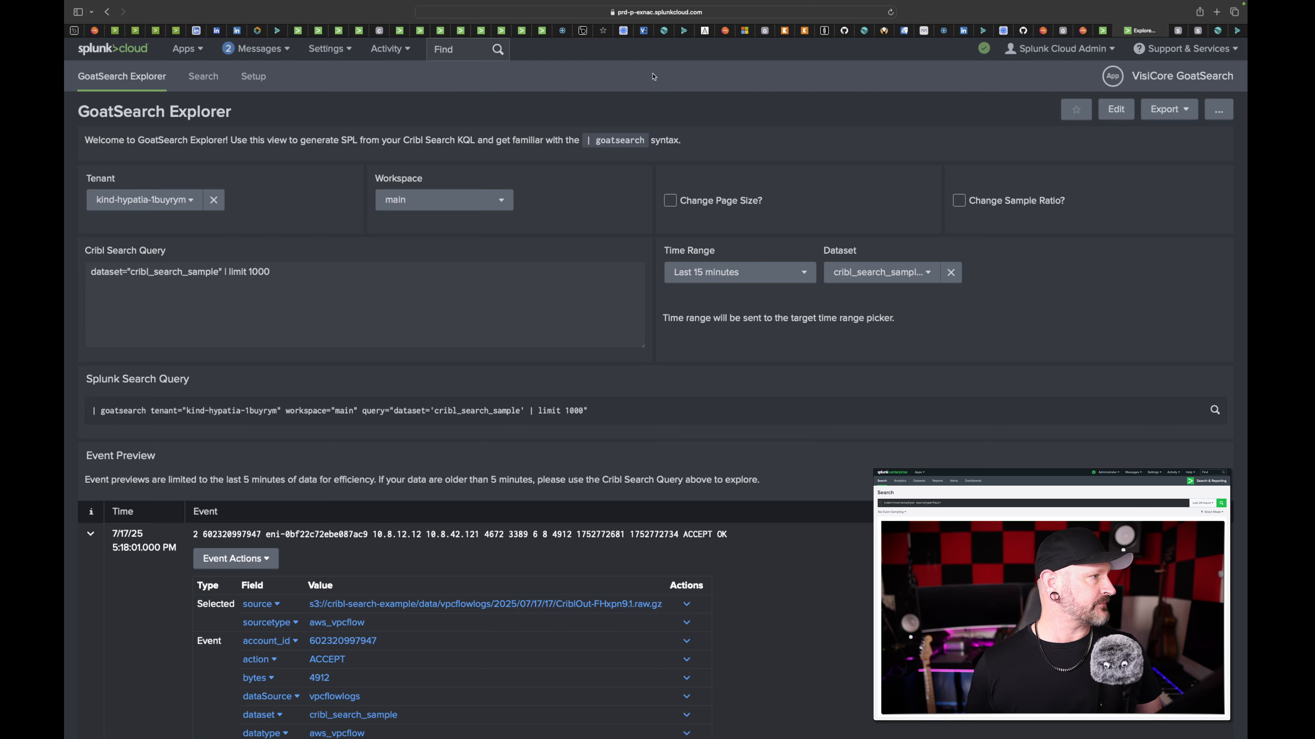
{"action": "left_click", "coordinate": [1202, 31]}
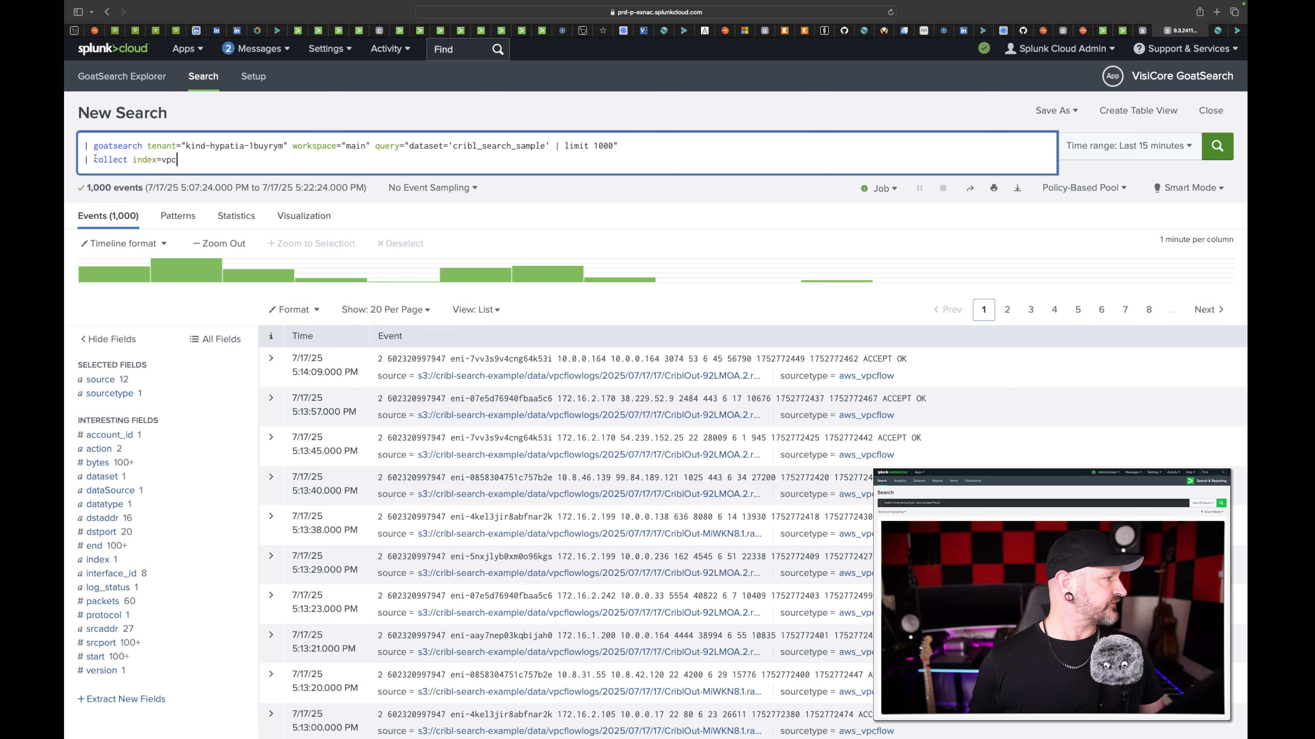
{"action": "left_click_drag", "start_coordinate": [86, 159], "coordinate": [251, 160]}
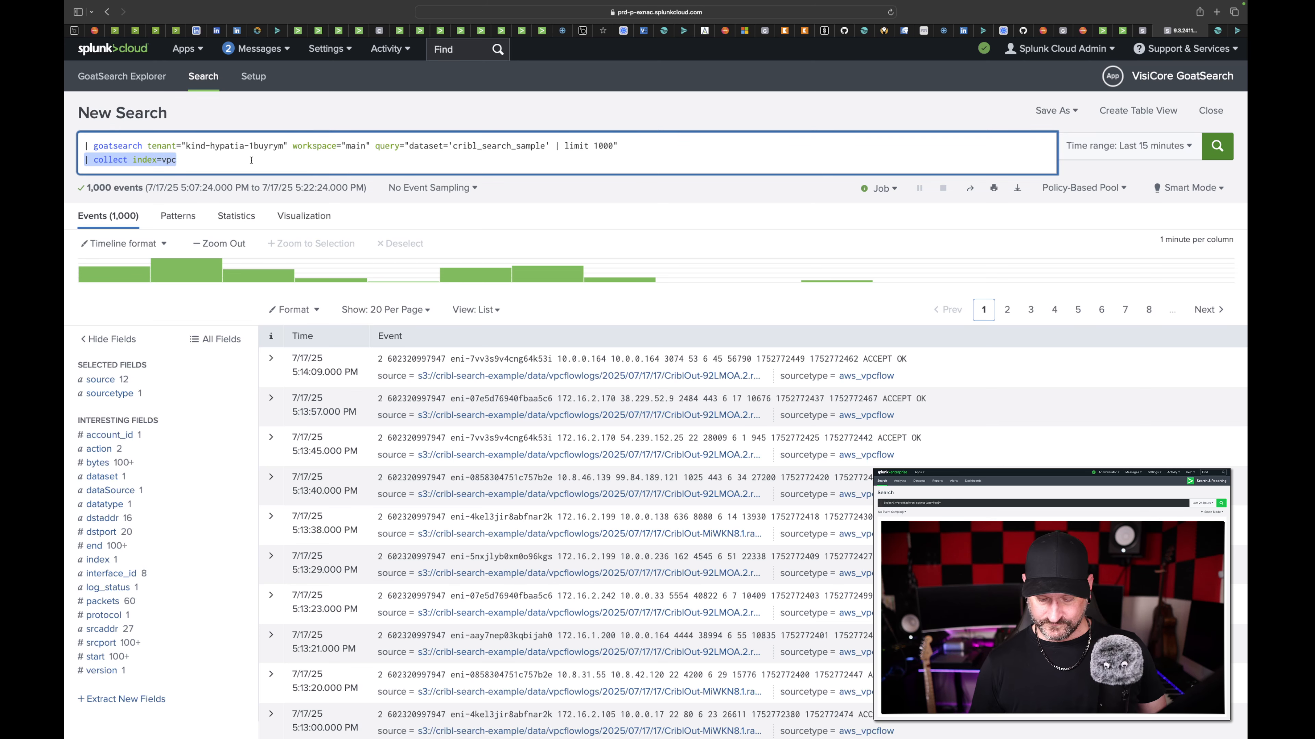
{"action": "key", "text": "BackSpace"}
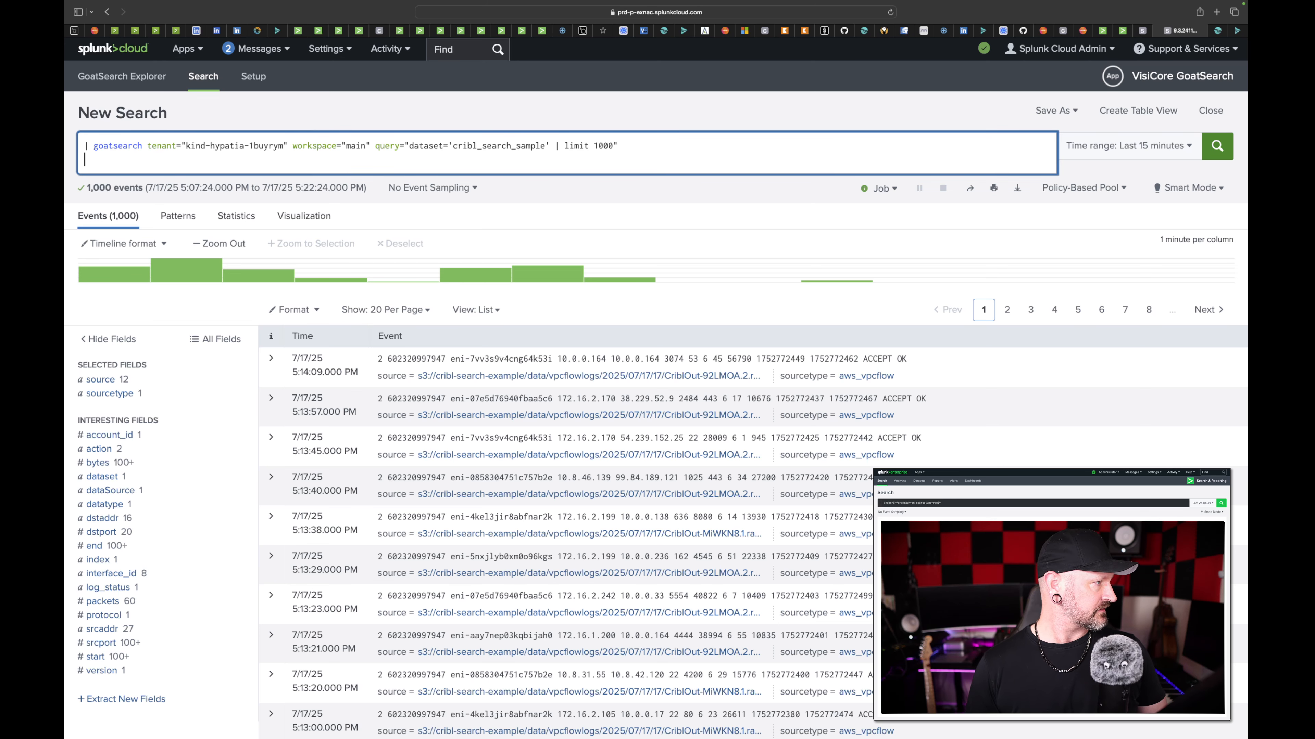
{"action": "key", "text": "BackSpace"}
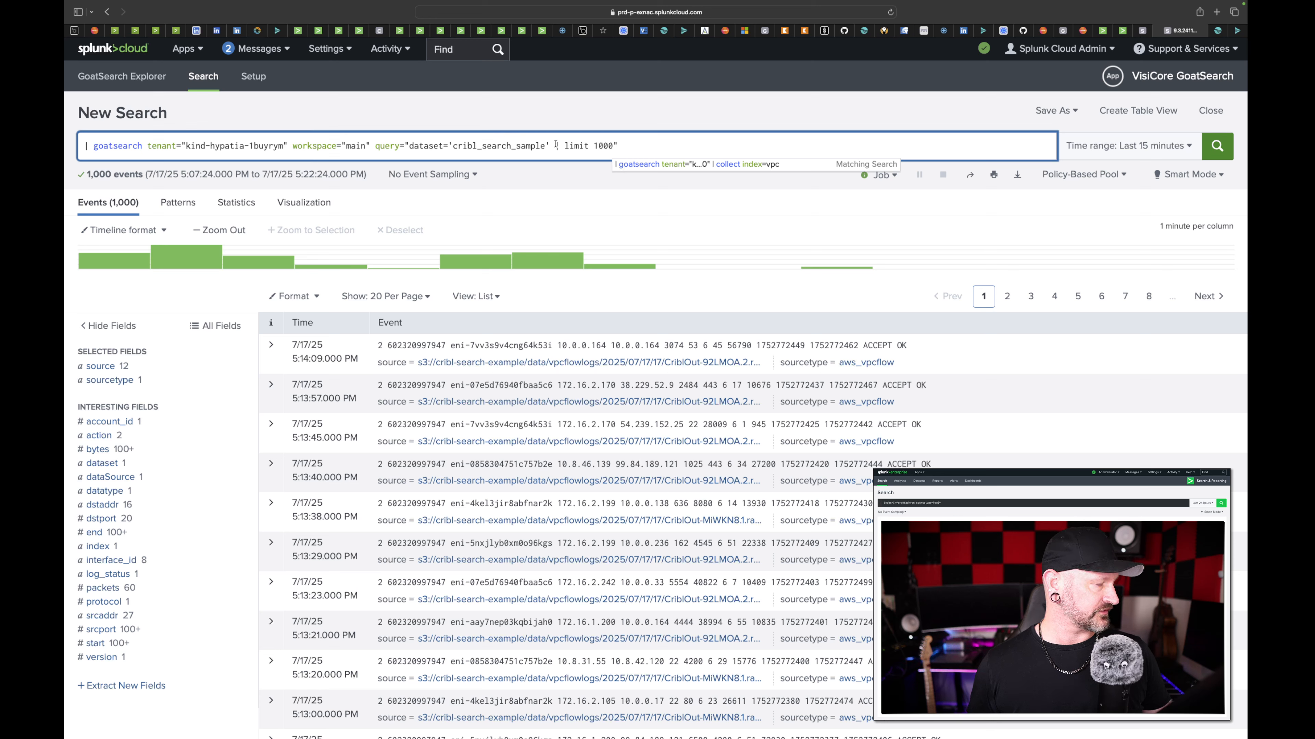
- Replace "limit 1000" inside the goatsearch query string with "send group=default"
{"action": "left_click", "coordinate": [570, 146]}
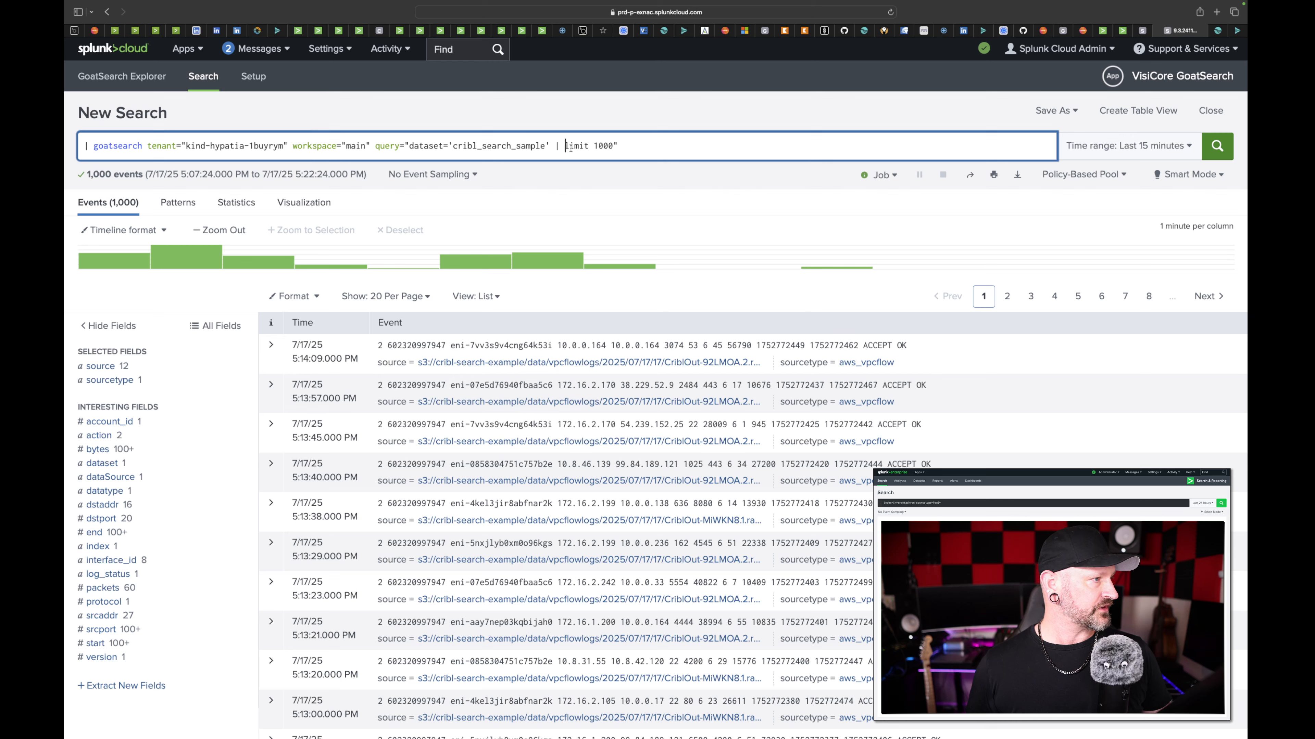
{"action": "left_click_drag", "start_coordinate": [565, 147], "coordinate": [612, 146]}
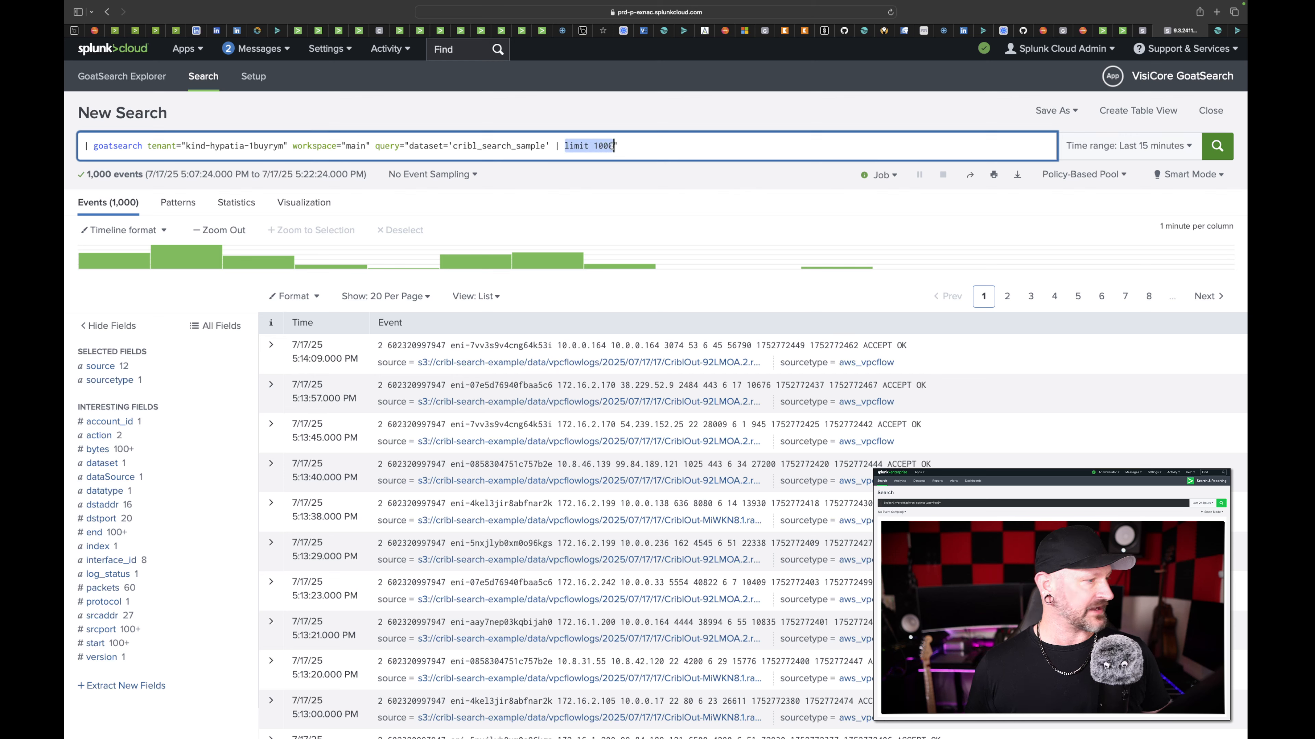
{"action": "type", "text": "send "}
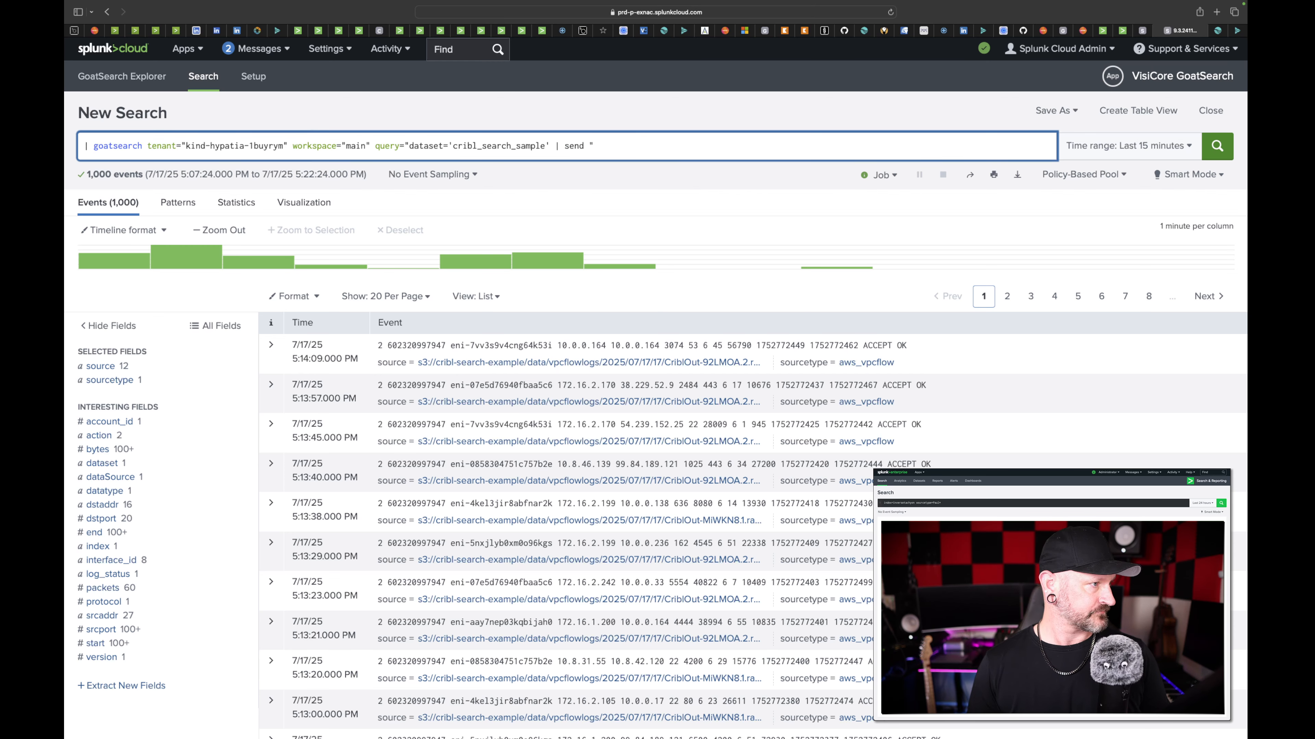
{"action": "type", "text": "group=de"}
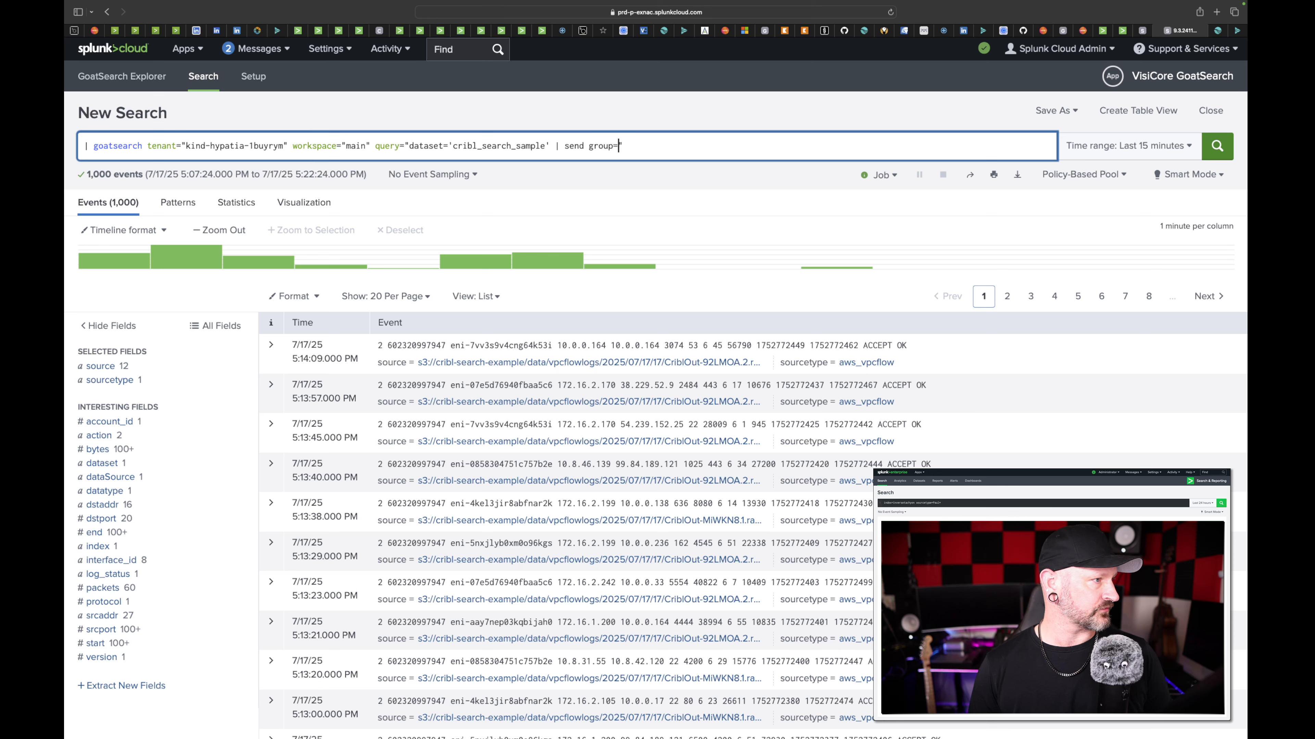
{"action": "type", "text": "fault"}
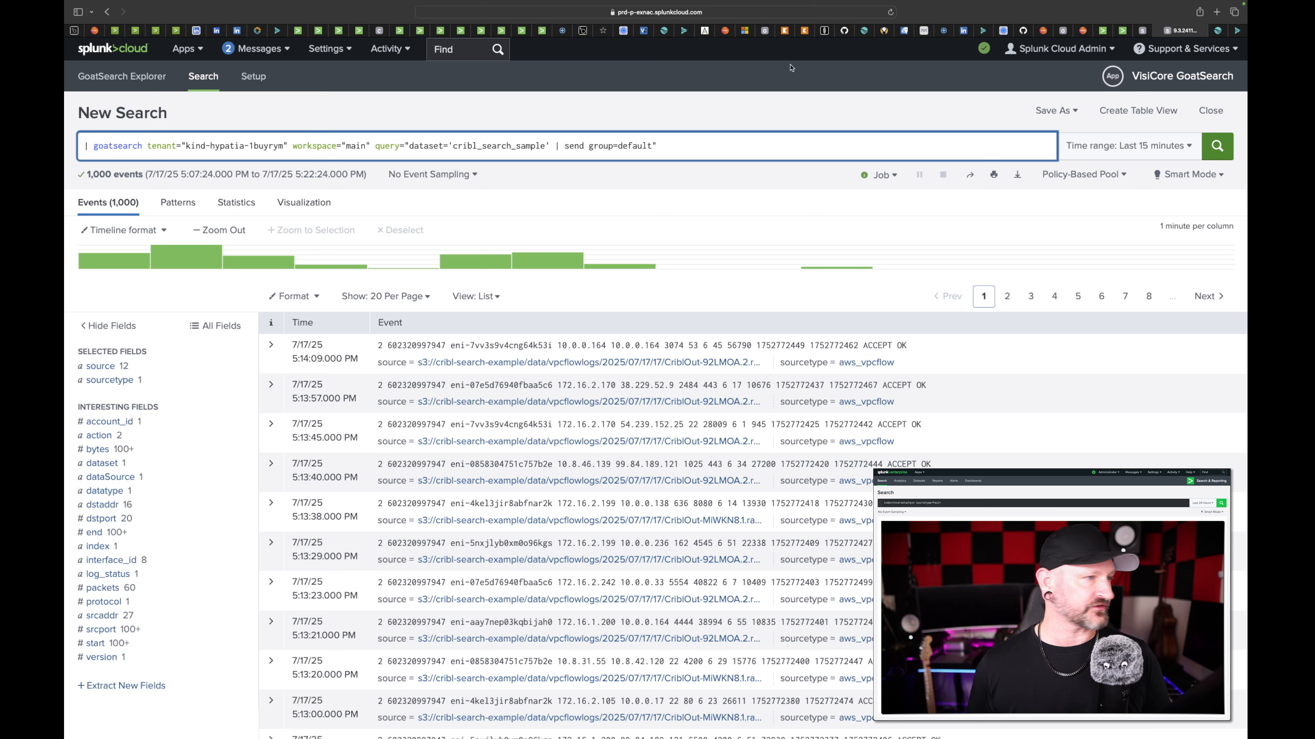
- Set the goatsearch query's time range to Last 60 minutes and run it
{"action": "left_click", "coordinate": [1111, 154]}
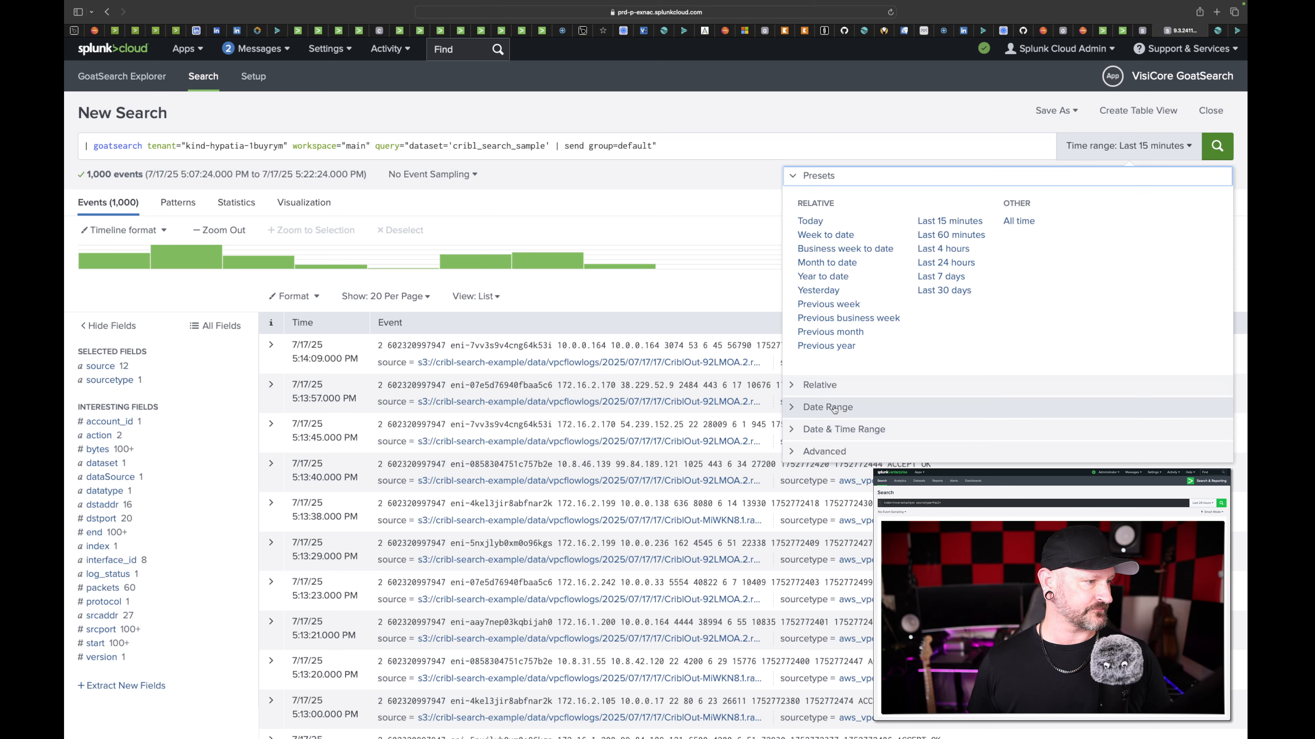
{"action": "left_click", "coordinate": [820, 386]}
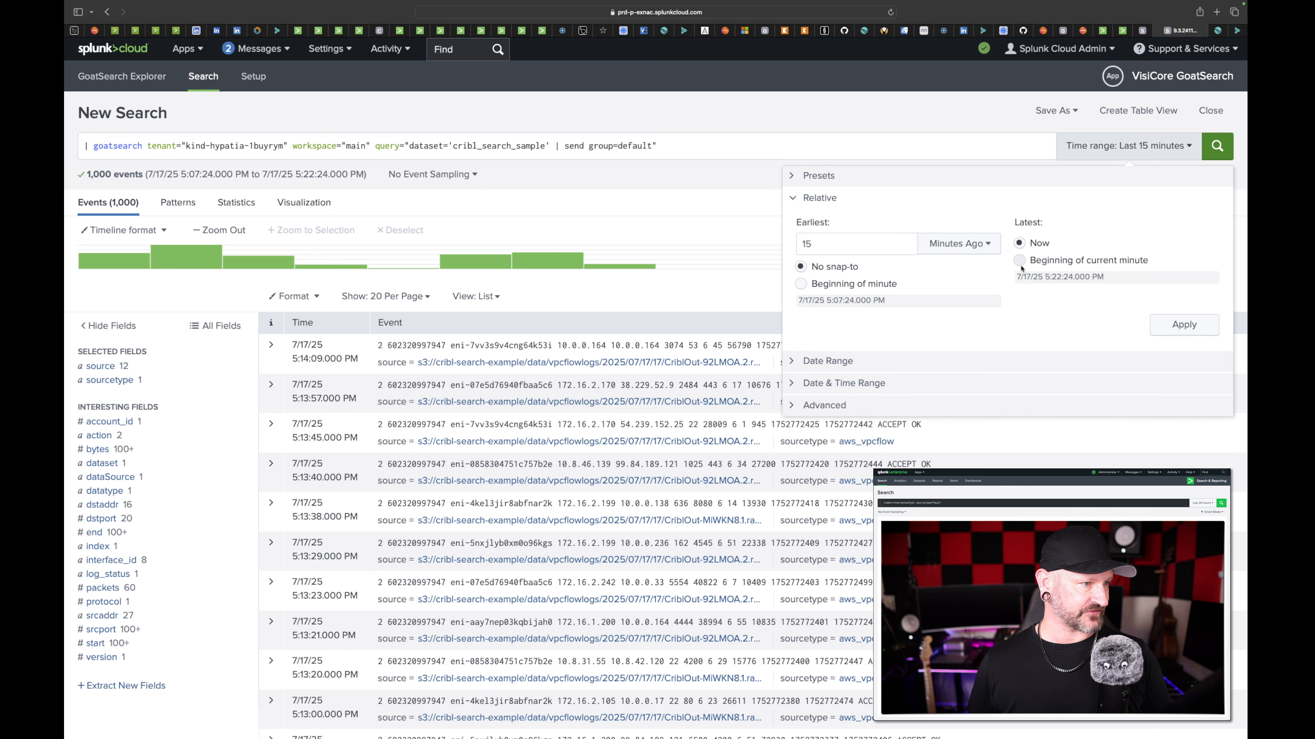
{"action": "left_click", "coordinate": [847, 383]}
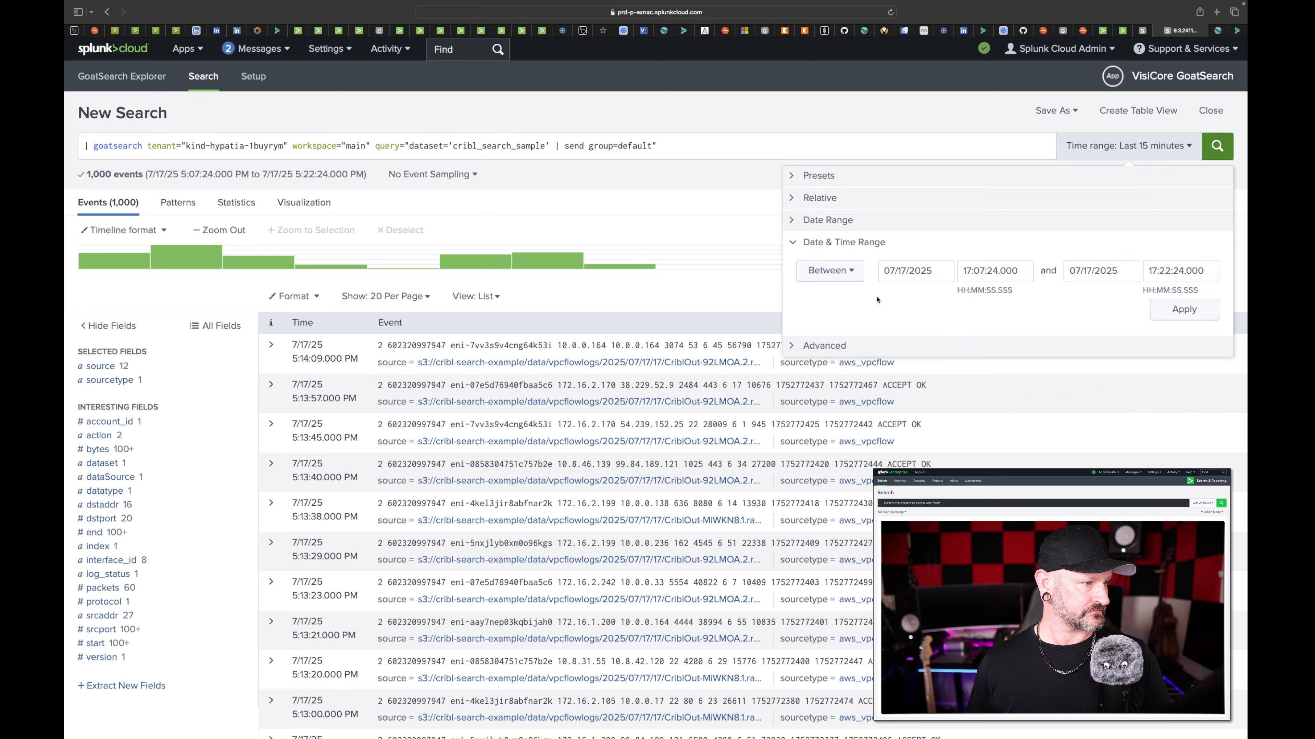
{"action": "left_click", "coordinate": [849, 199]}
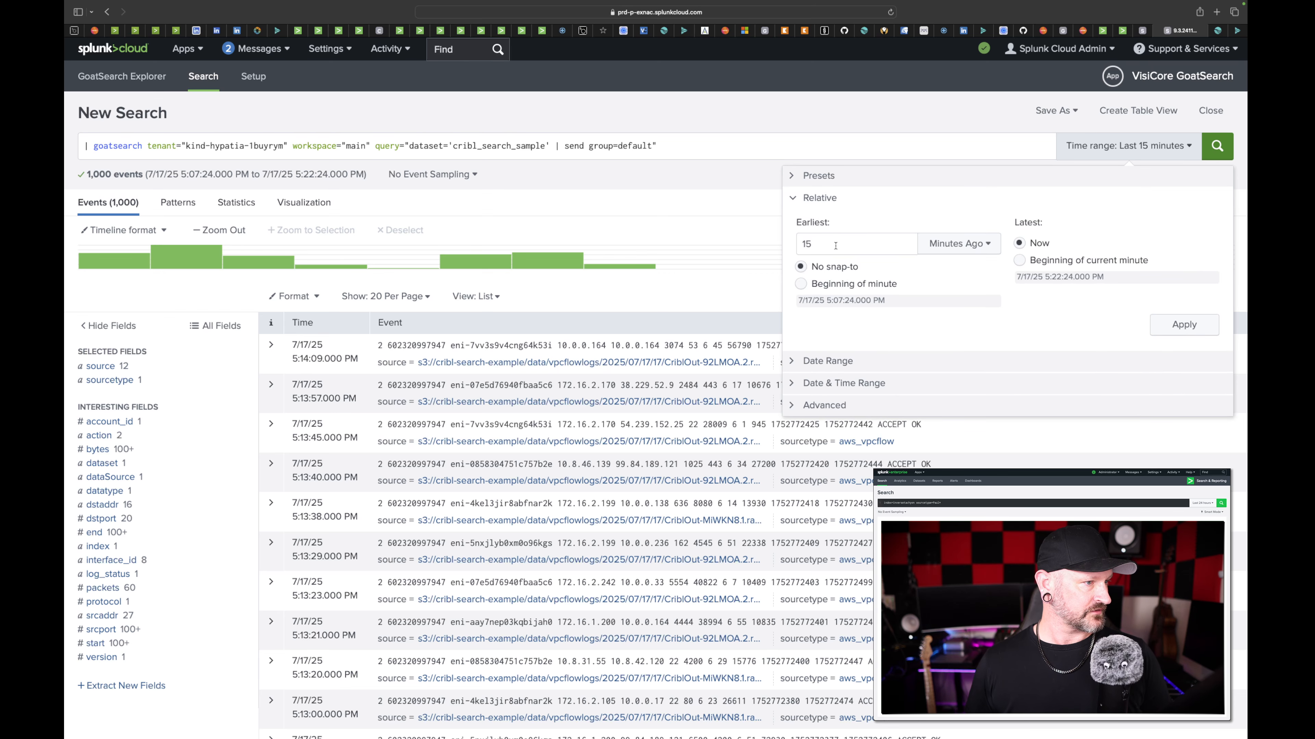
{"action": "left_click", "coordinate": [826, 178]}
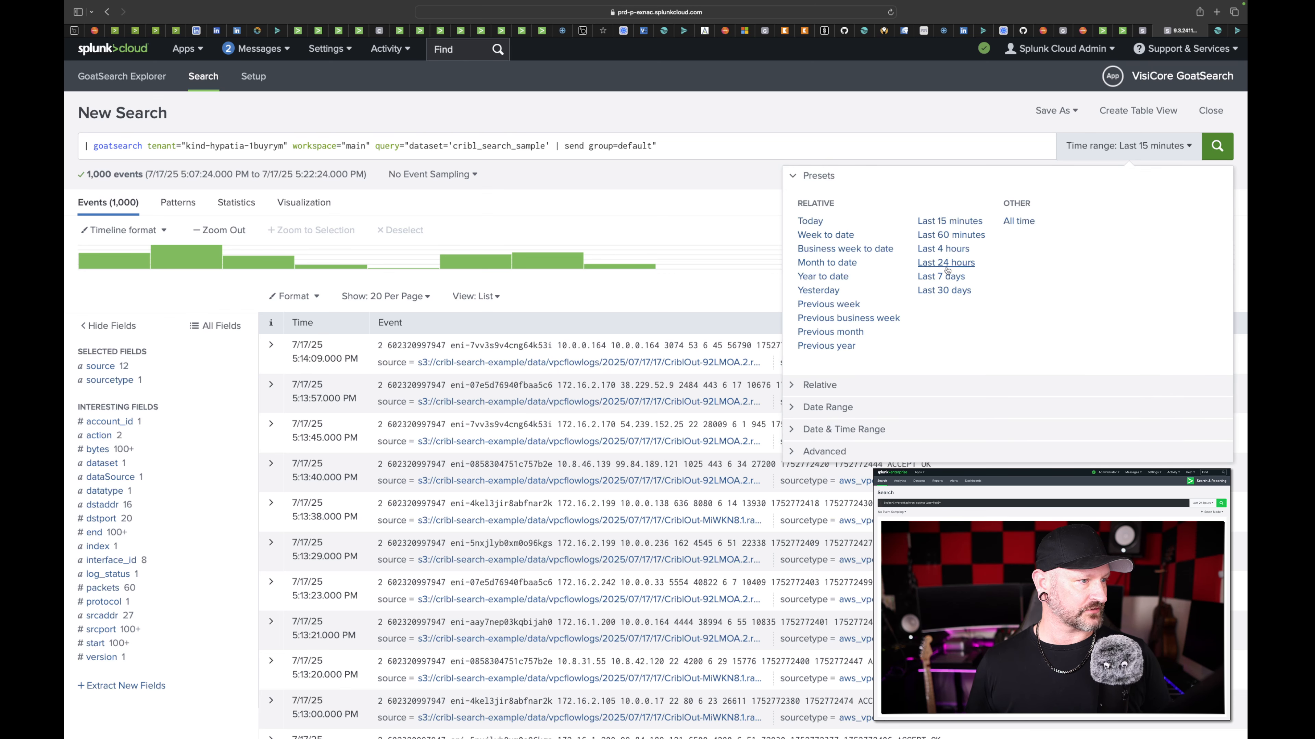
{"action": "left_click", "coordinate": [941, 235]}
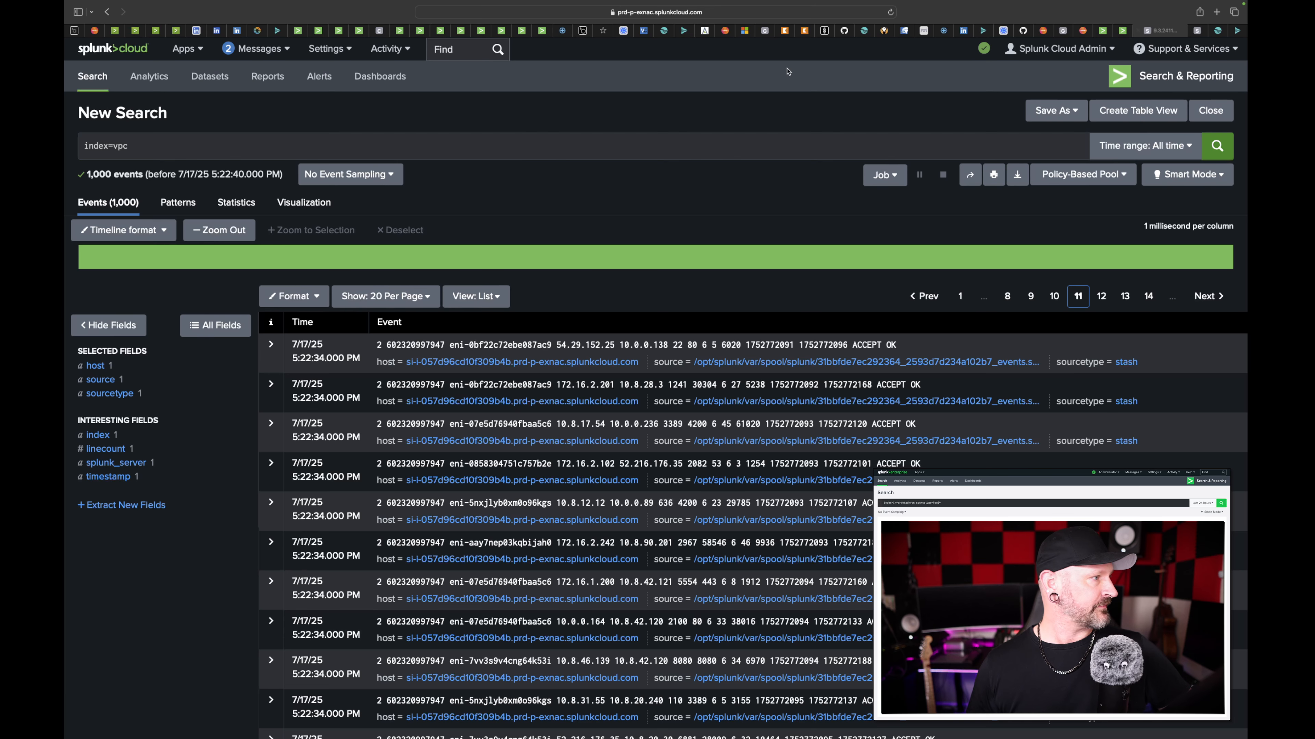
- Rerun the index=vpc search over all time and narrow its events to the 4:33 PM minute on the timeline
{"action": "left_click", "coordinate": [525, 143]}
{"action": "key", "text": "Return"}
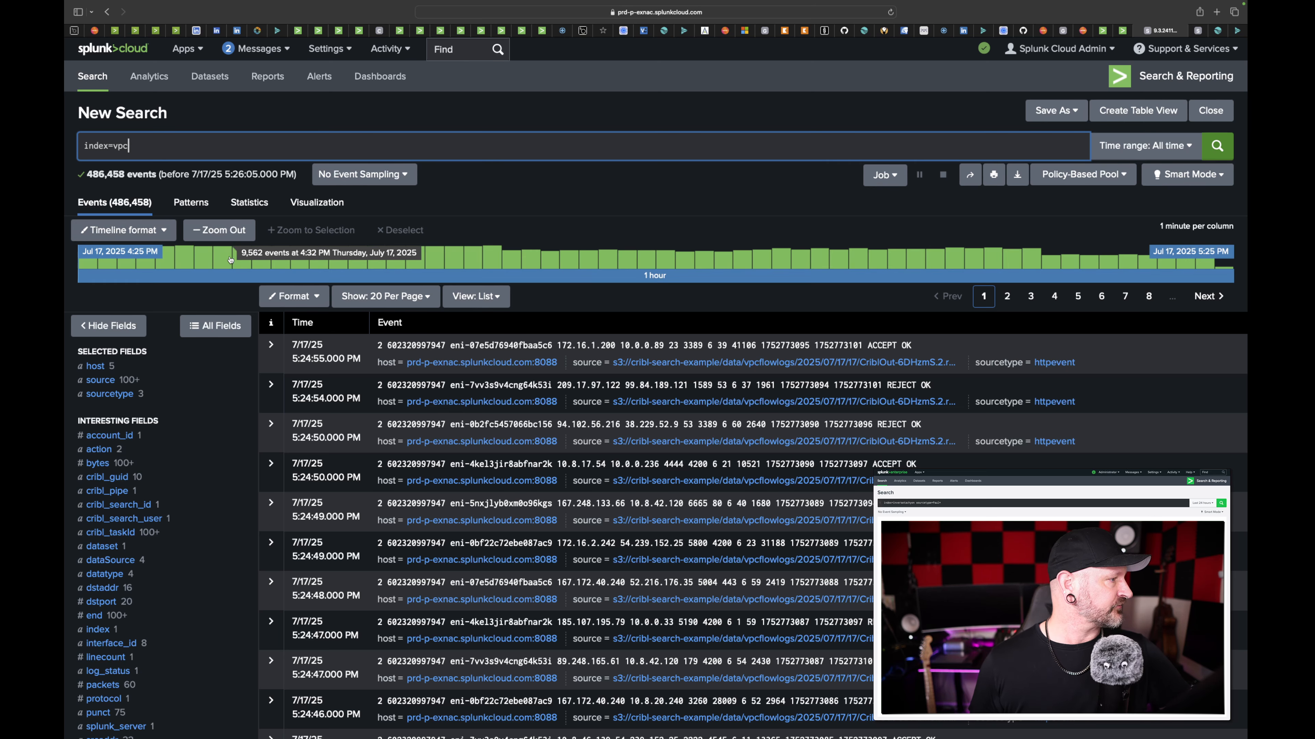
{"action": "left_click", "coordinate": [241, 259]}
- Expand the second listed event and examine its fields, including cribl_pipe, dataset and index
{"action": "left_click", "coordinate": [281, 407]}
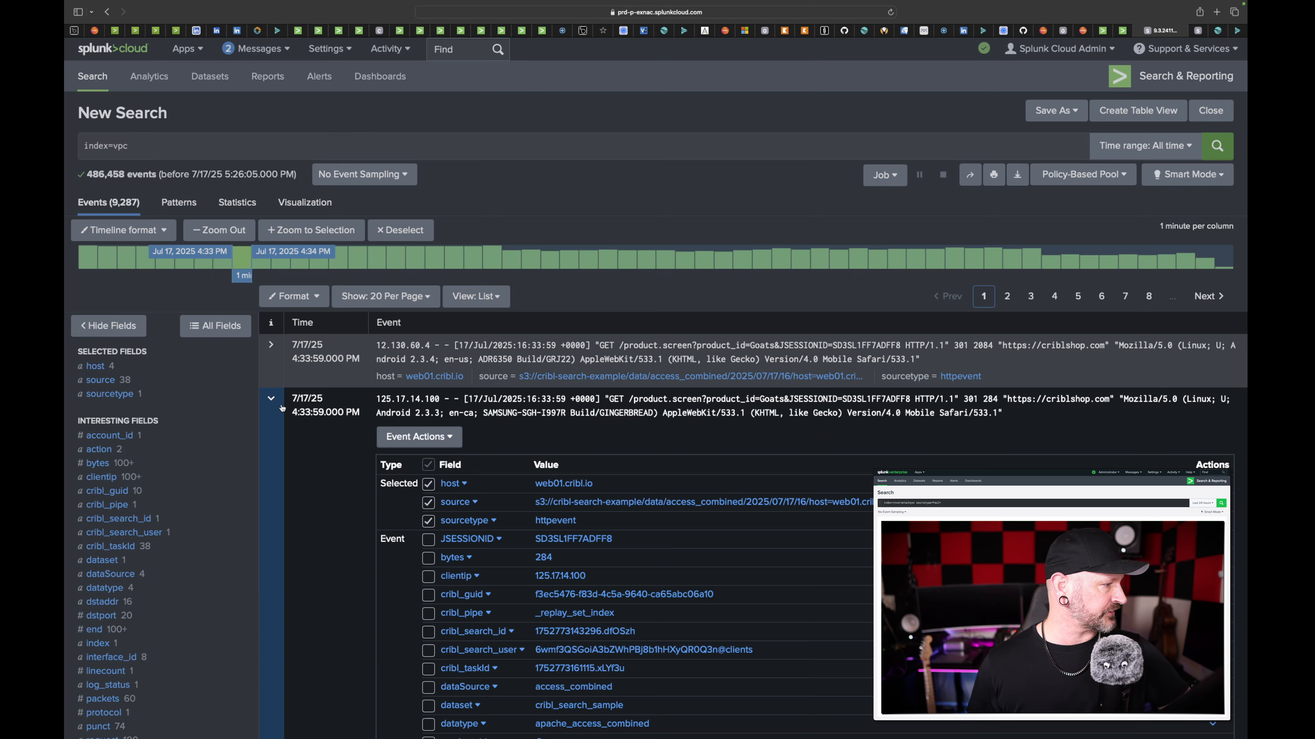
{"action": "scroll", "coordinate": [593, 217], "scroll_direction": "down", "scroll_amount": 10}
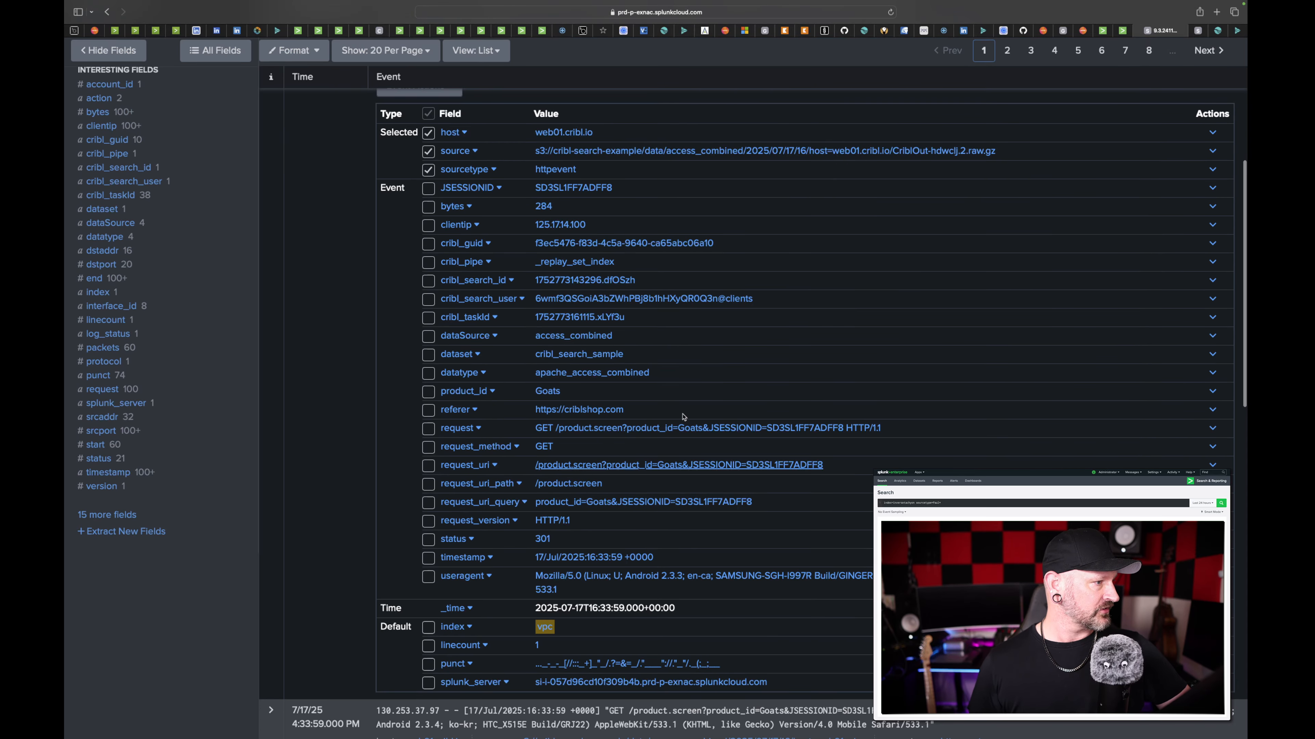
{"action": "scroll", "coordinate": [484, 482], "scroll_direction": "up", "scroll_amount": 10}
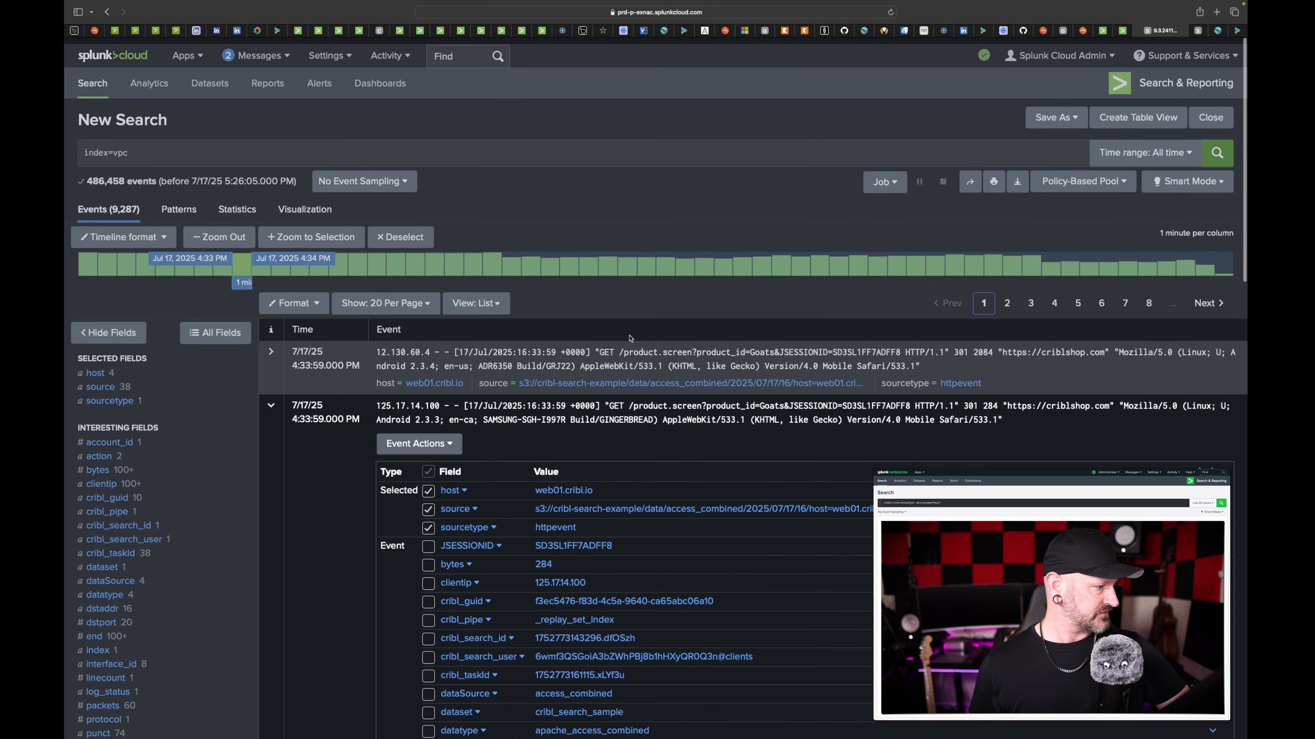
- Look over the remaining fields of the expanded web event in the index=vpc results and collapse it
{"action": "scroll", "coordinate": [666, 588], "scroll_direction": "down", "scroll_amount": 15}
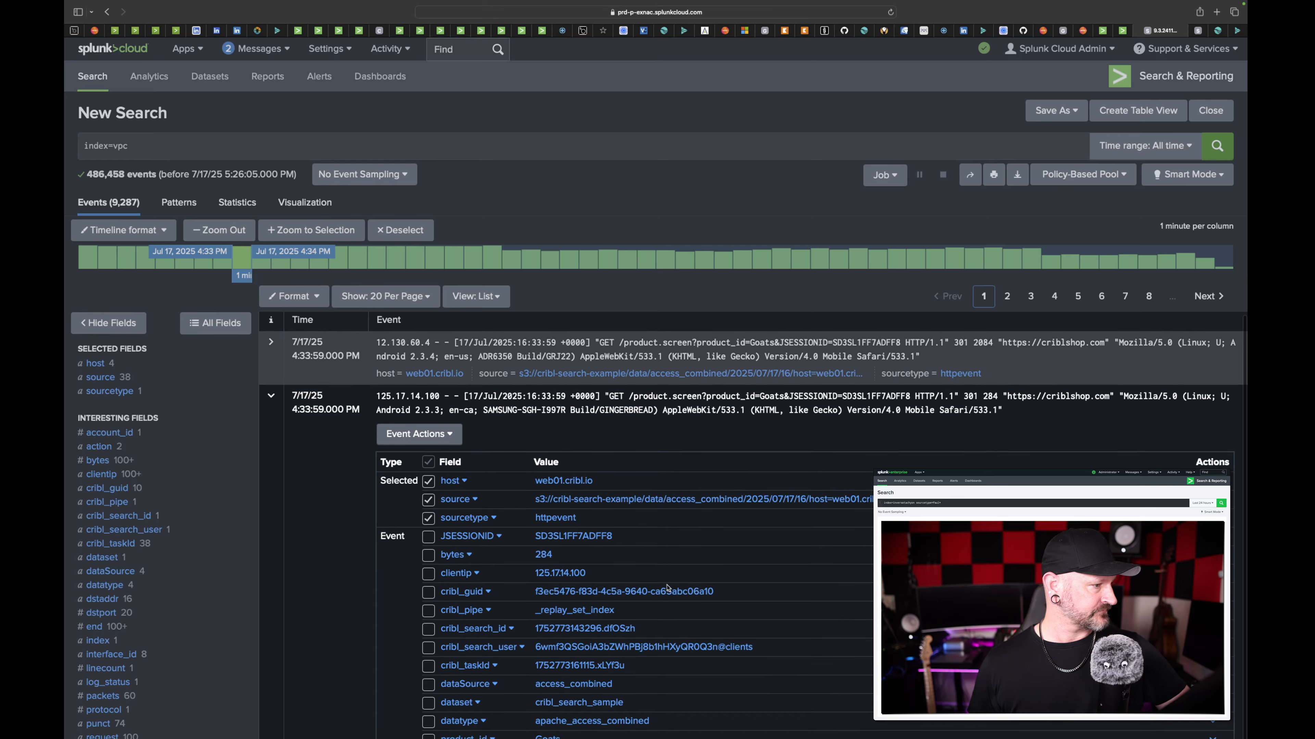
{"action": "scroll", "coordinate": [661, 218], "scroll_direction": "up", "scroll_amount": 15}
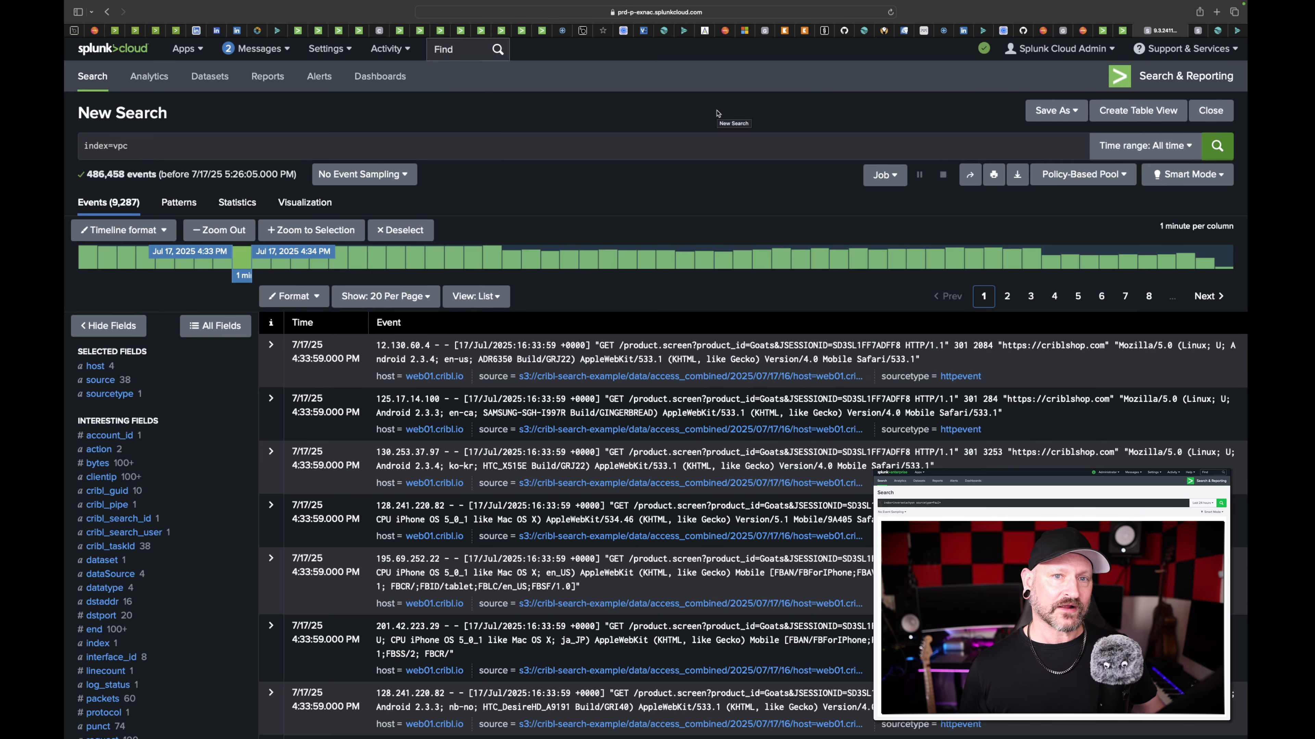
- Append earliest=-6h latest=-5h to the goatsearch query after the send group=default string and run it
{"action": "left_click", "coordinate": [1123, 31]}
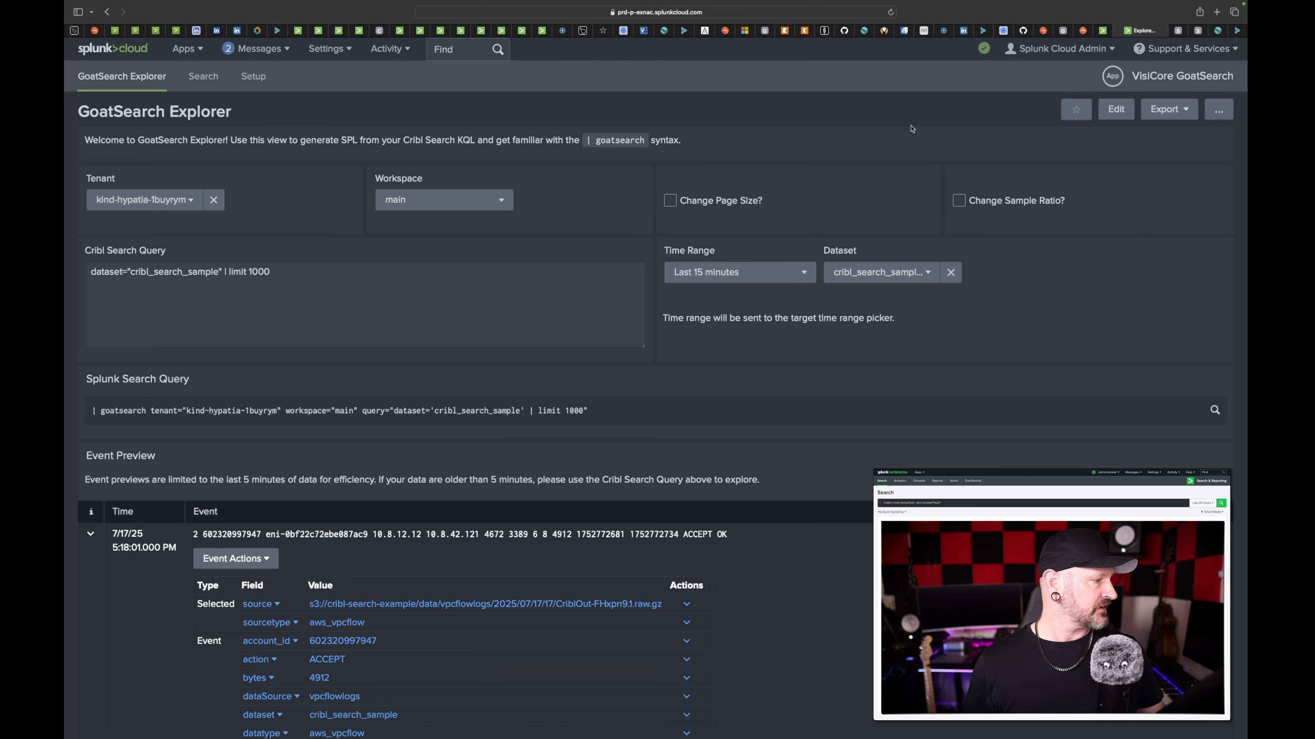
{"action": "left_click", "coordinate": [1206, 33]}
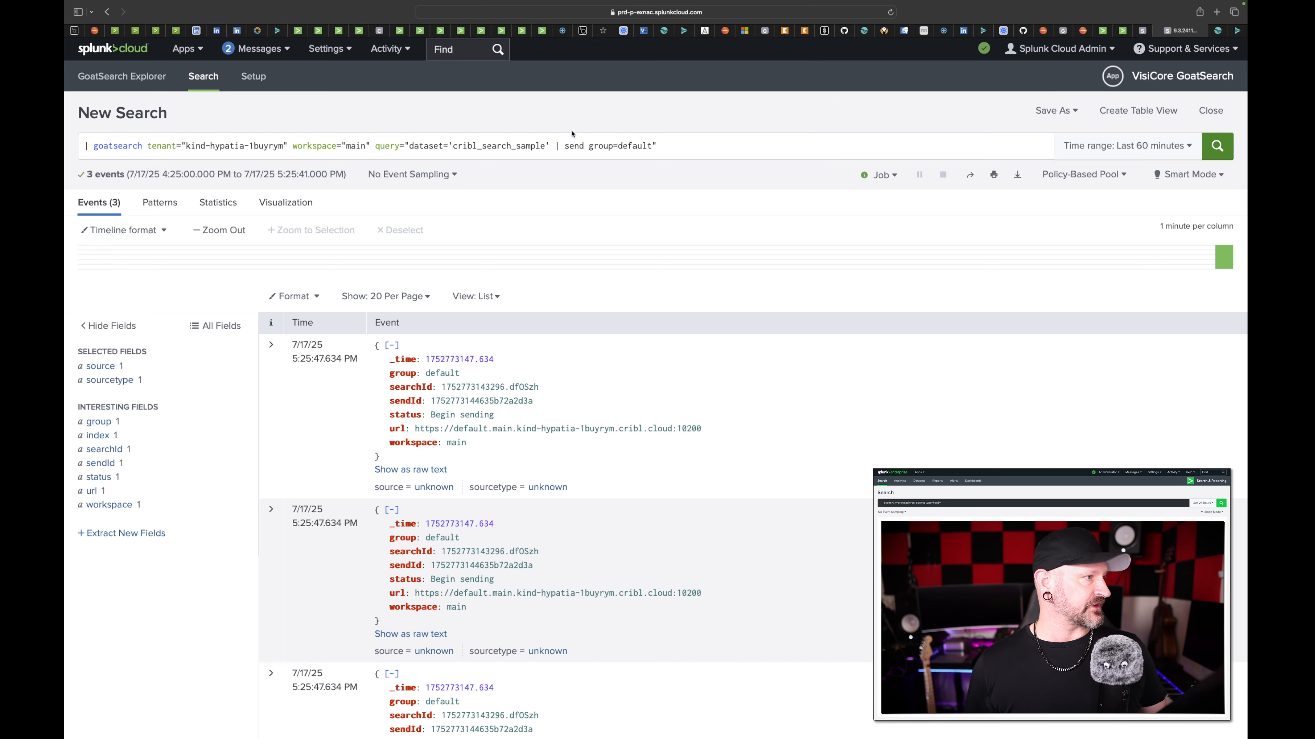
{"action": "left_click", "coordinate": [668, 149]}
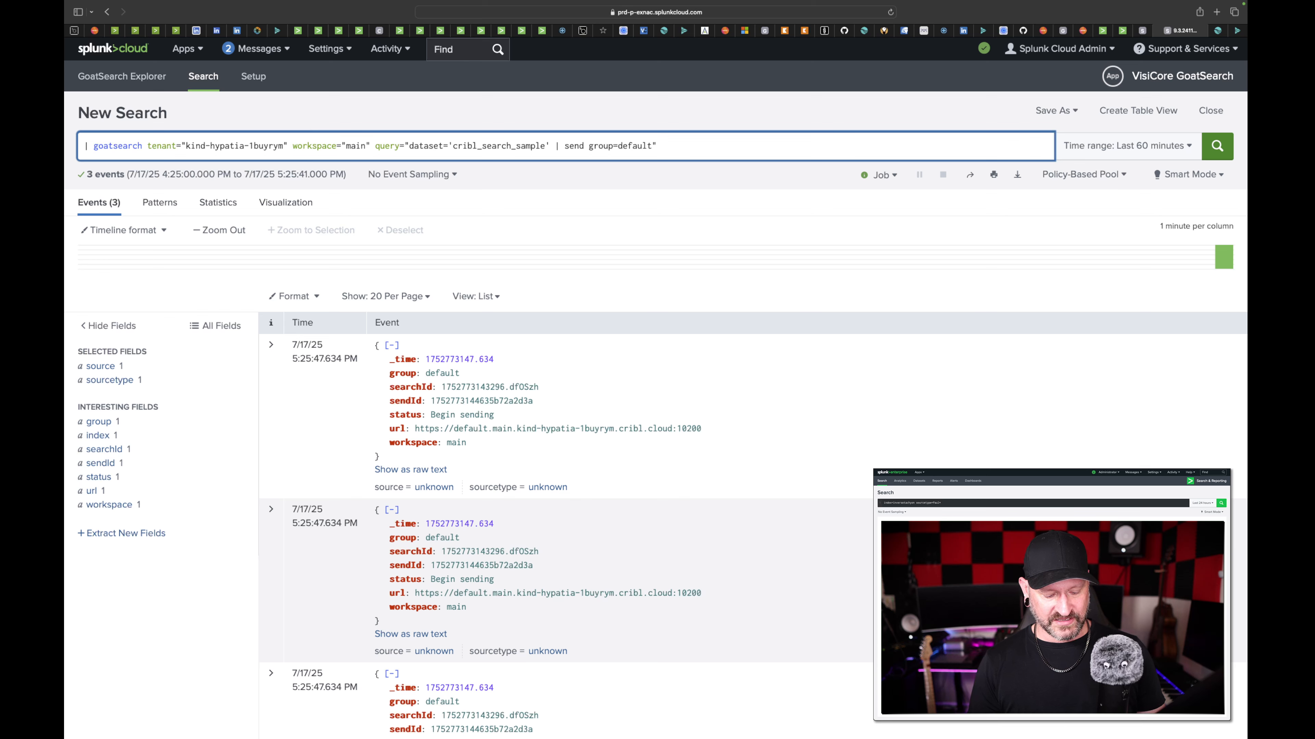
{"action": "type", "text": "earlie"}
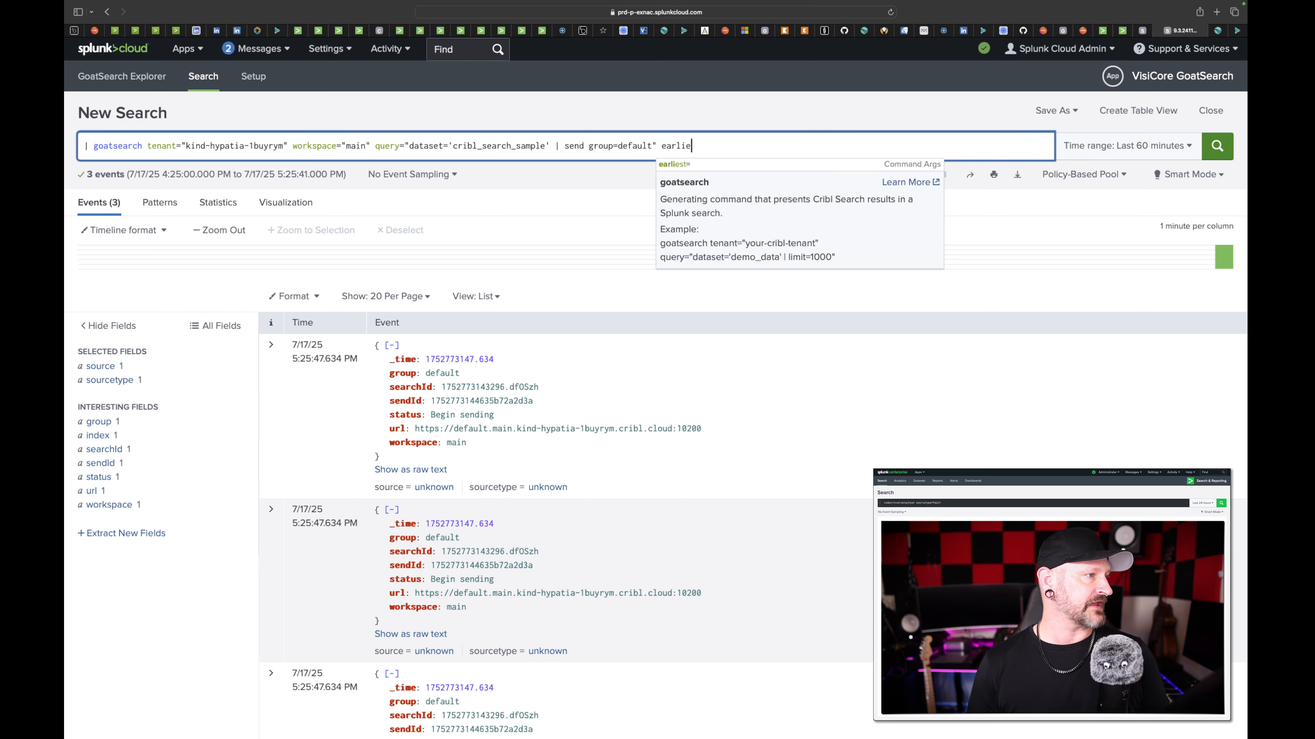
{"action": "type", "text": "st="}
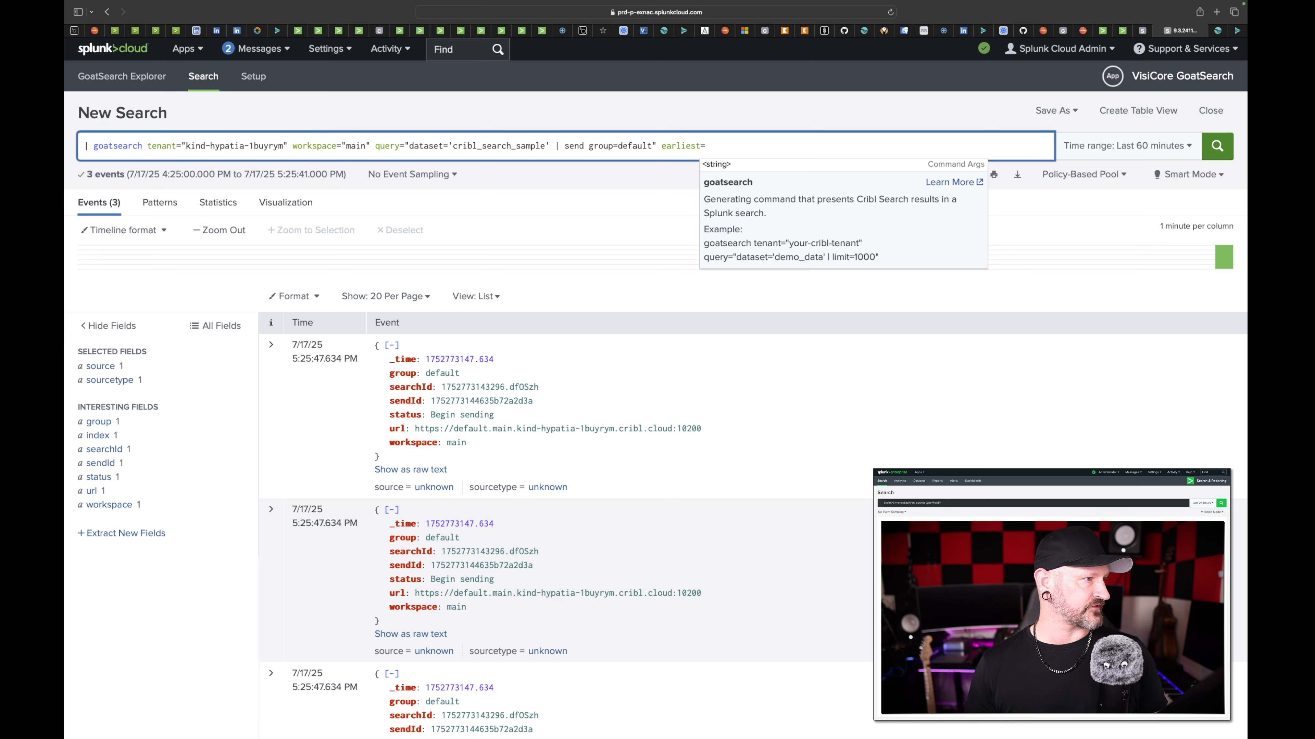
{"action": "type", "text": "-6"}
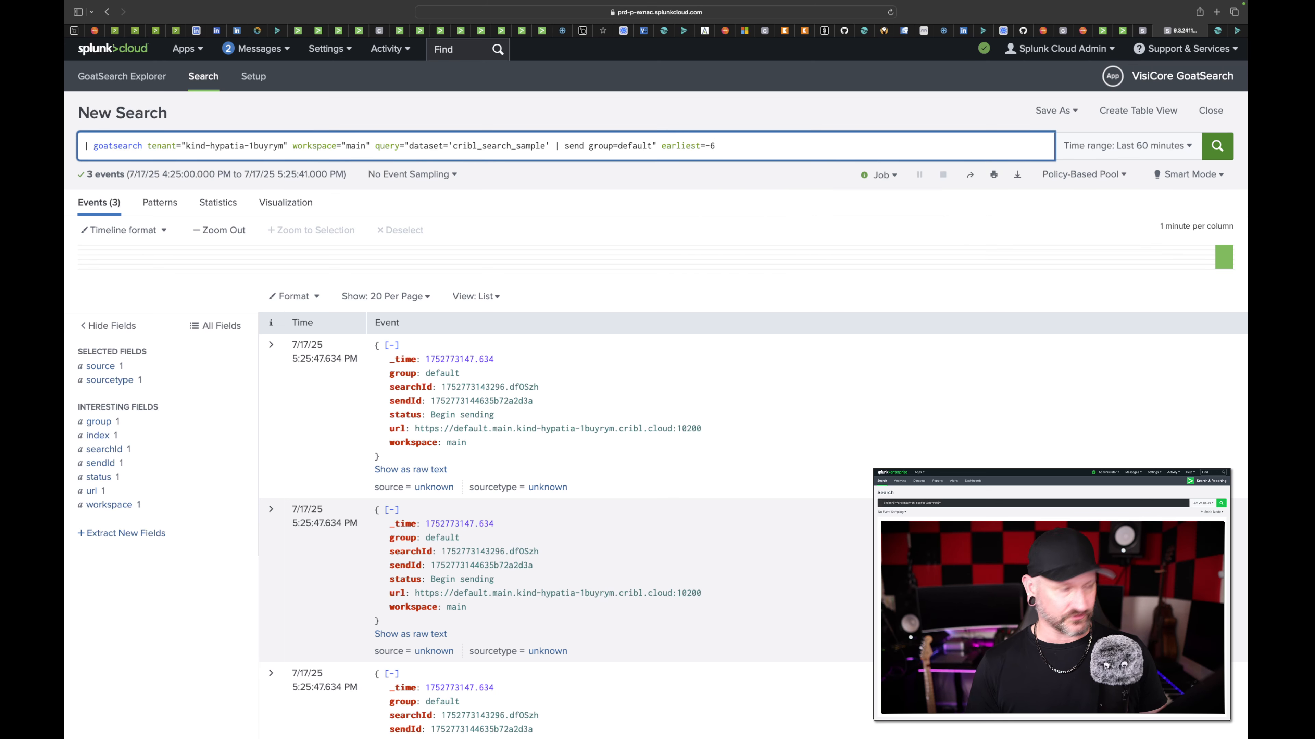
{"action": "type", "text": "h latest="}
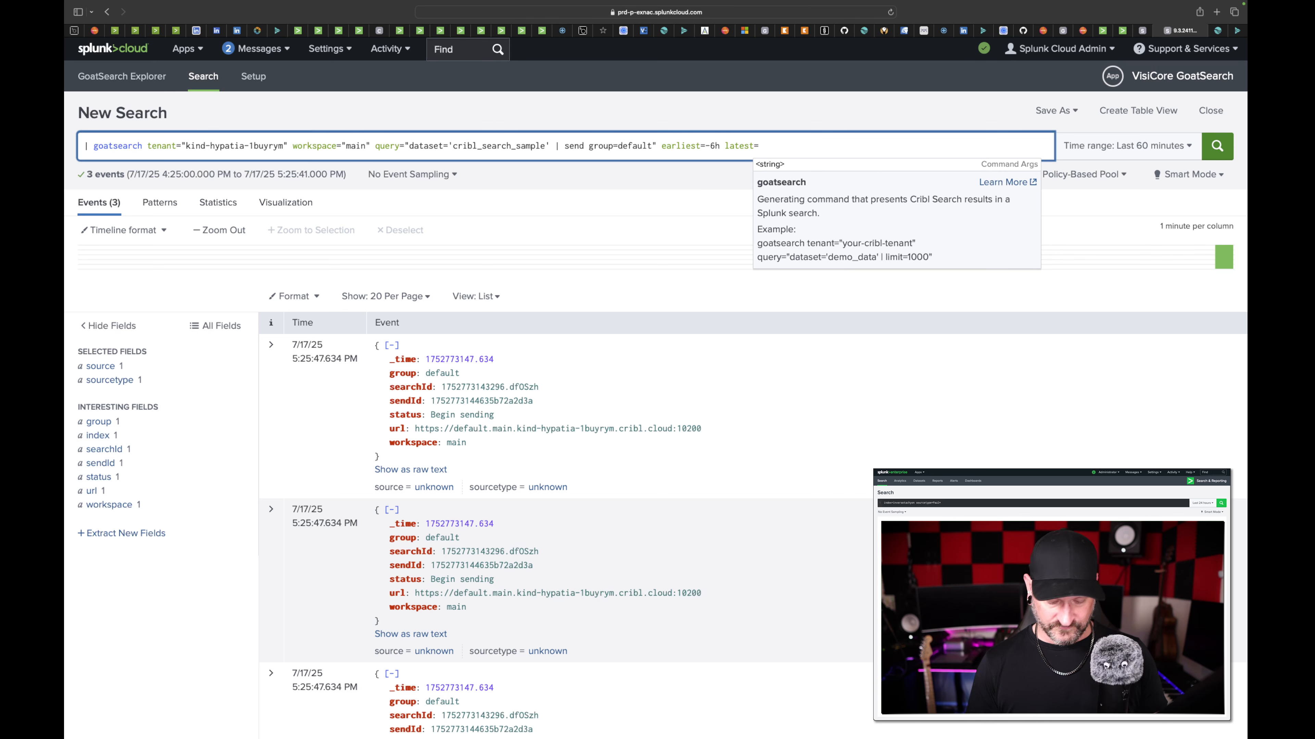
{"action": "type", "text": "-5h"}
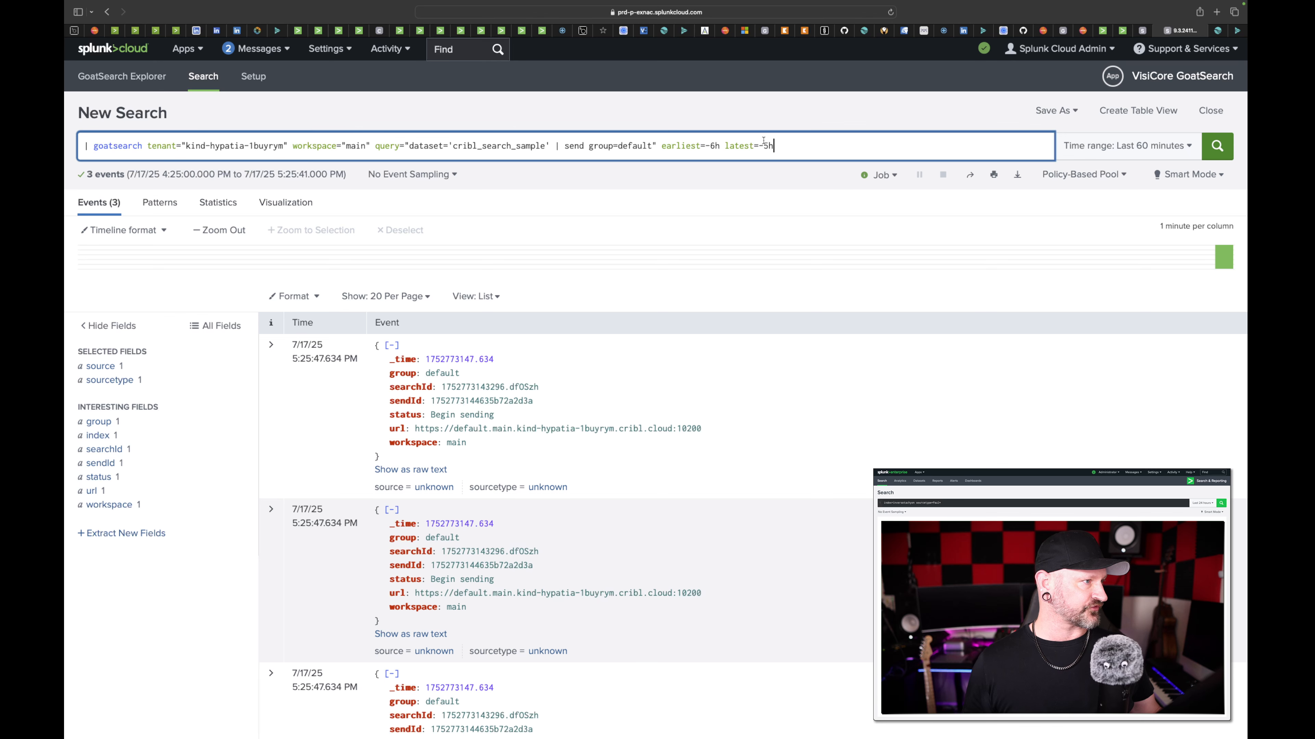
{"action": "key", "text": "Return"}
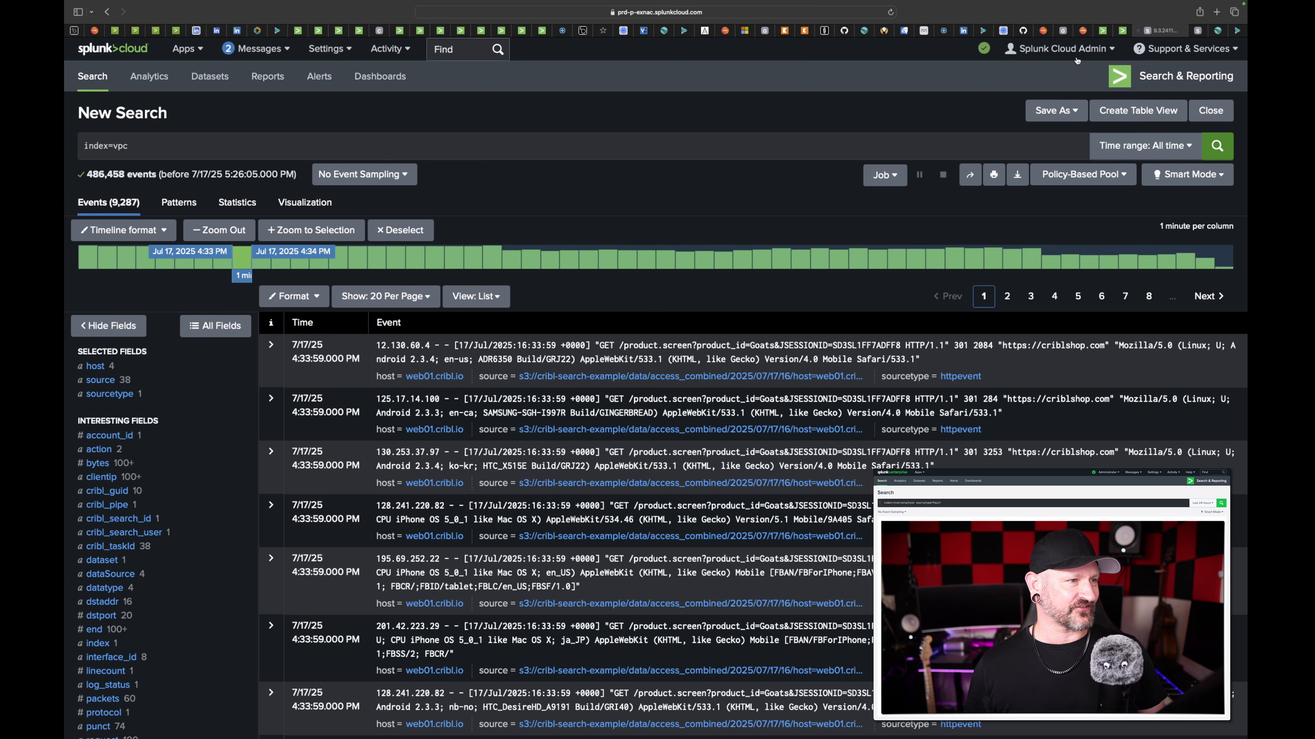
- Rerun the index=vpc search over all time and check the send status events of the goatsearch query
{"action": "left_click", "coordinate": [1211, 151]}
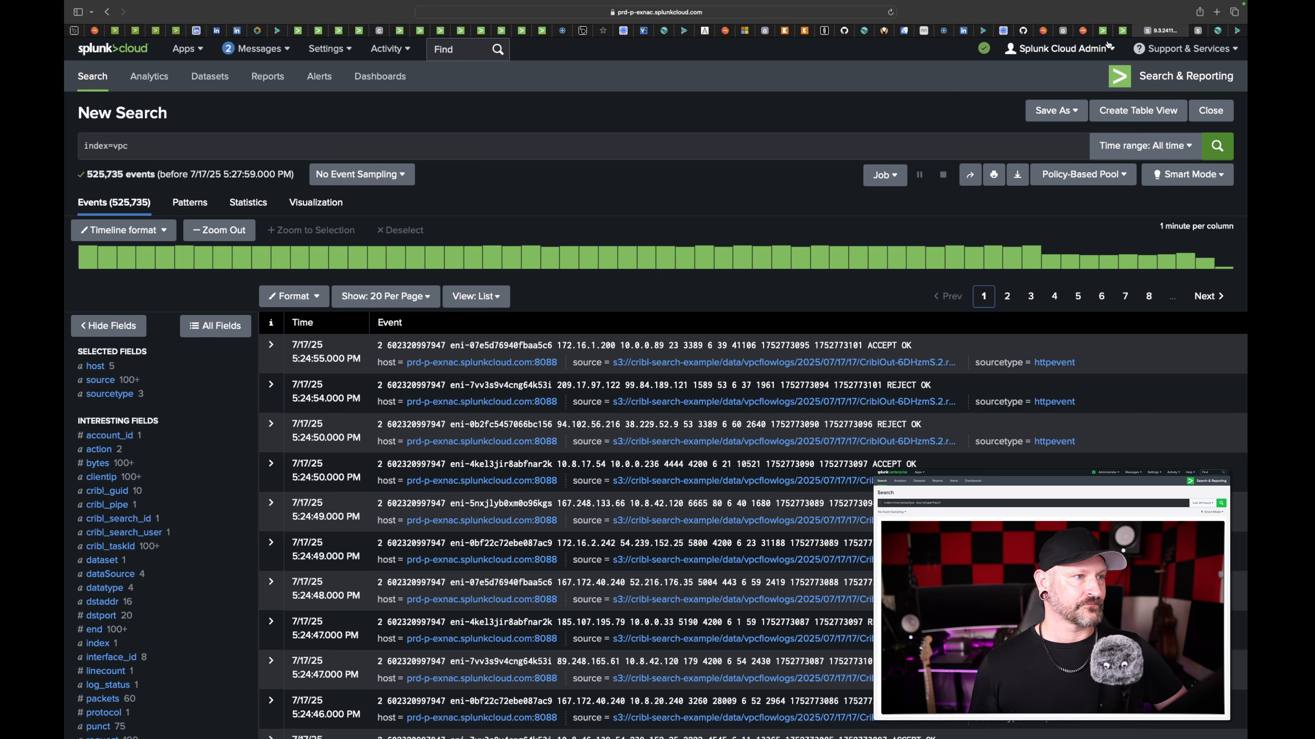
{"action": "left_click", "coordinate": [1122, 31]}
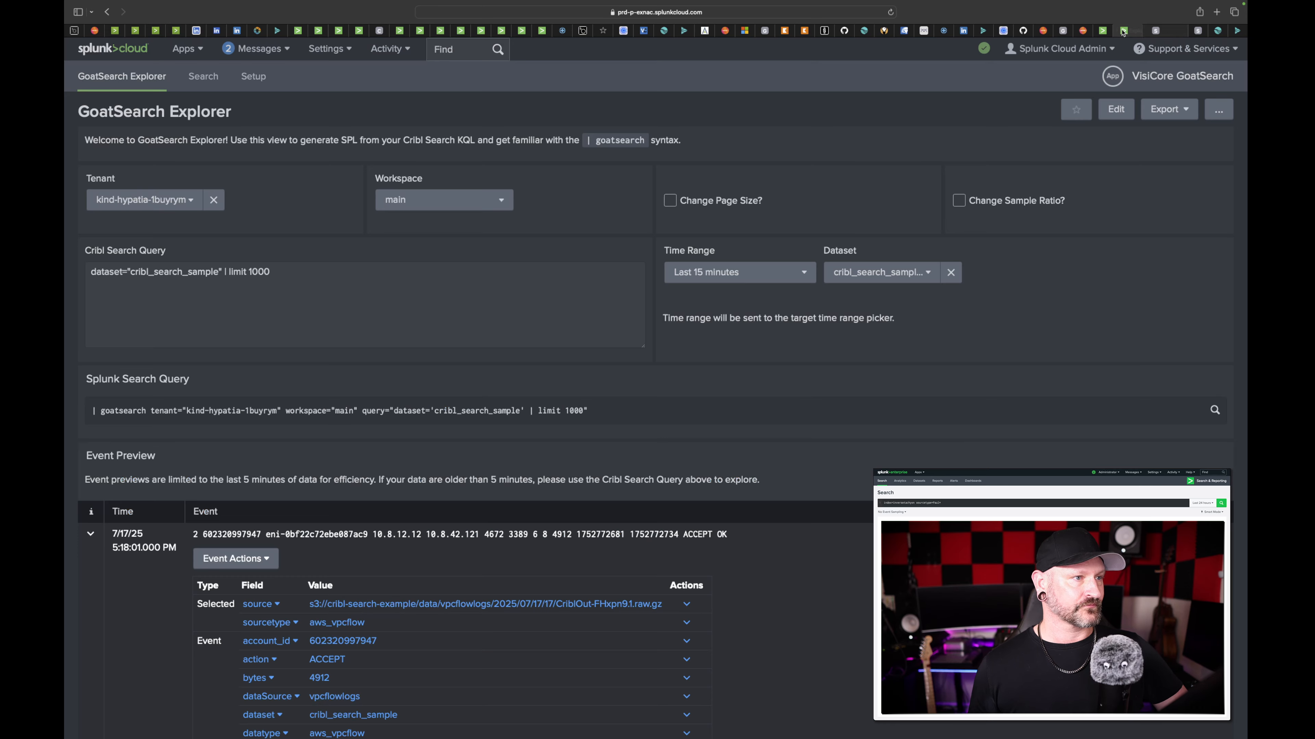
{"action": "left_click", "coordinate": [1198, 31]}
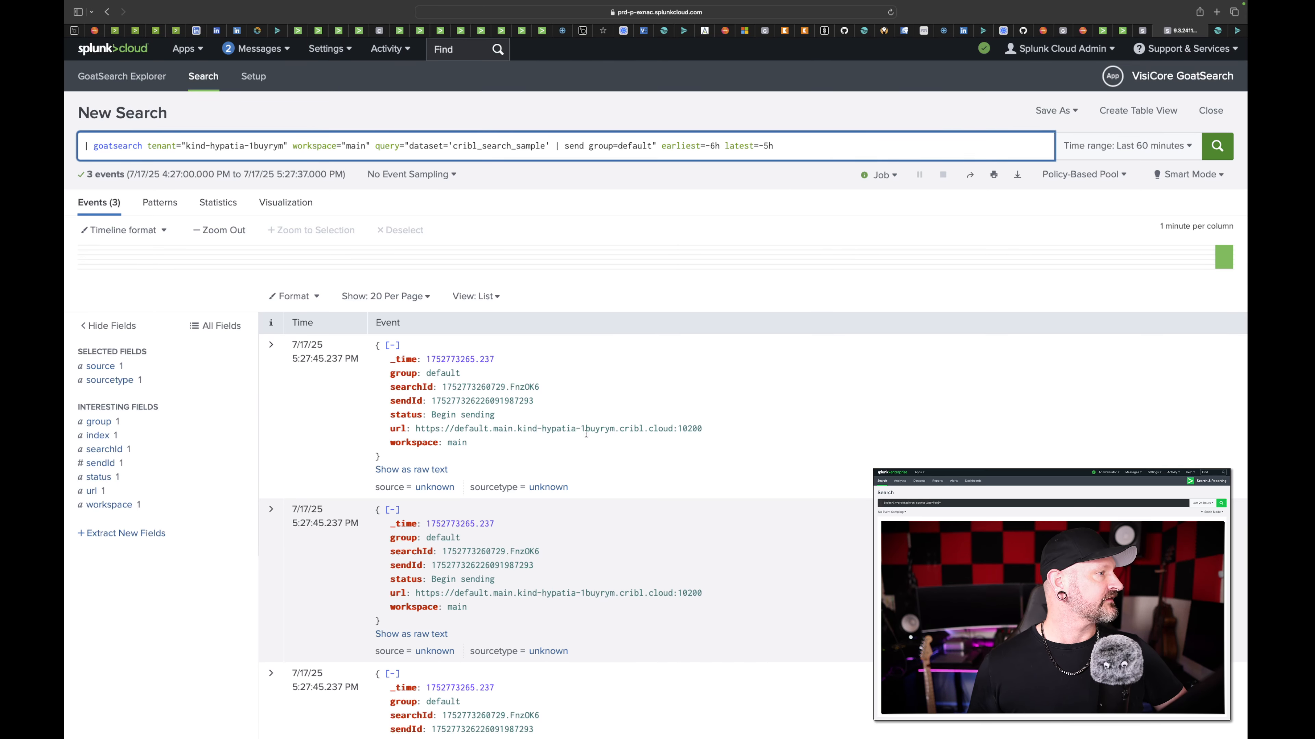
{"action": "scroll", "coordinate": [584, 476], "scroll_direction": "down", "scroll_amount": 1}
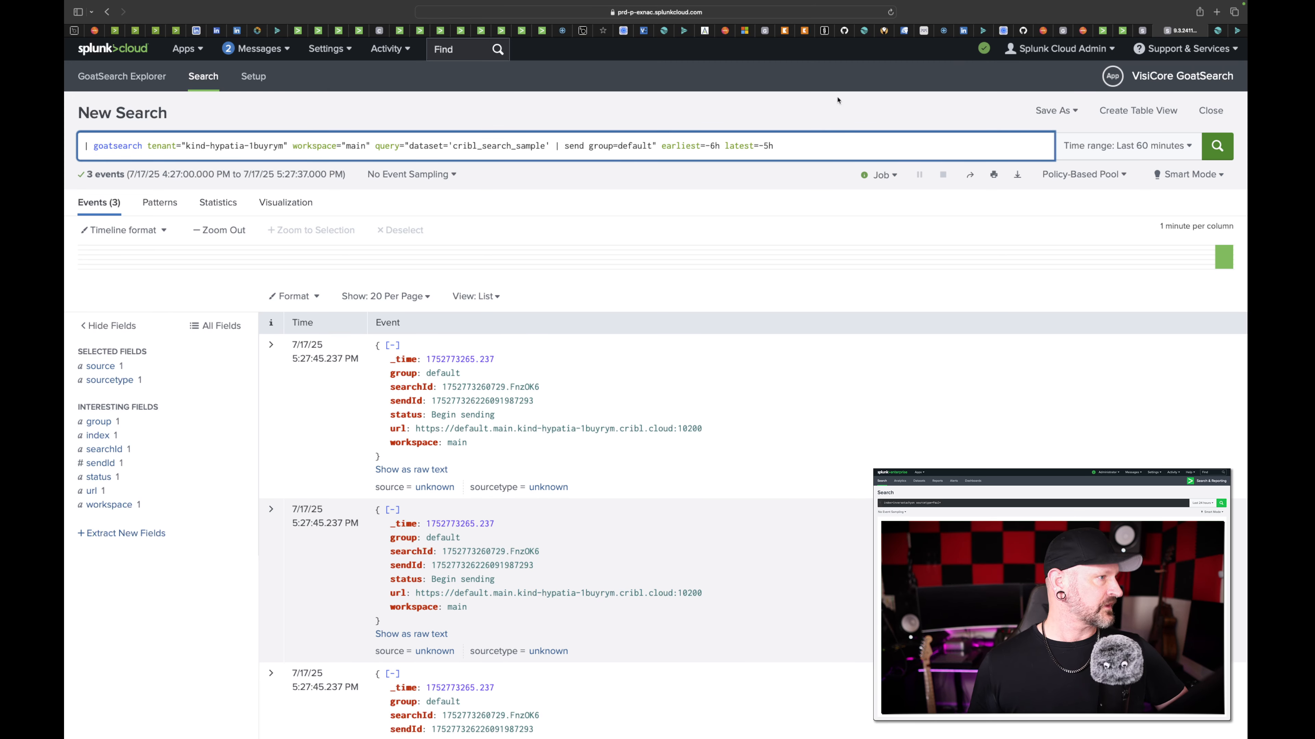
- Refresh the all-time index=vpc results, expand the first listed event to inspect its fields, and collapse it again
{"action": "left_click", "coordinate": [1122, 31]}
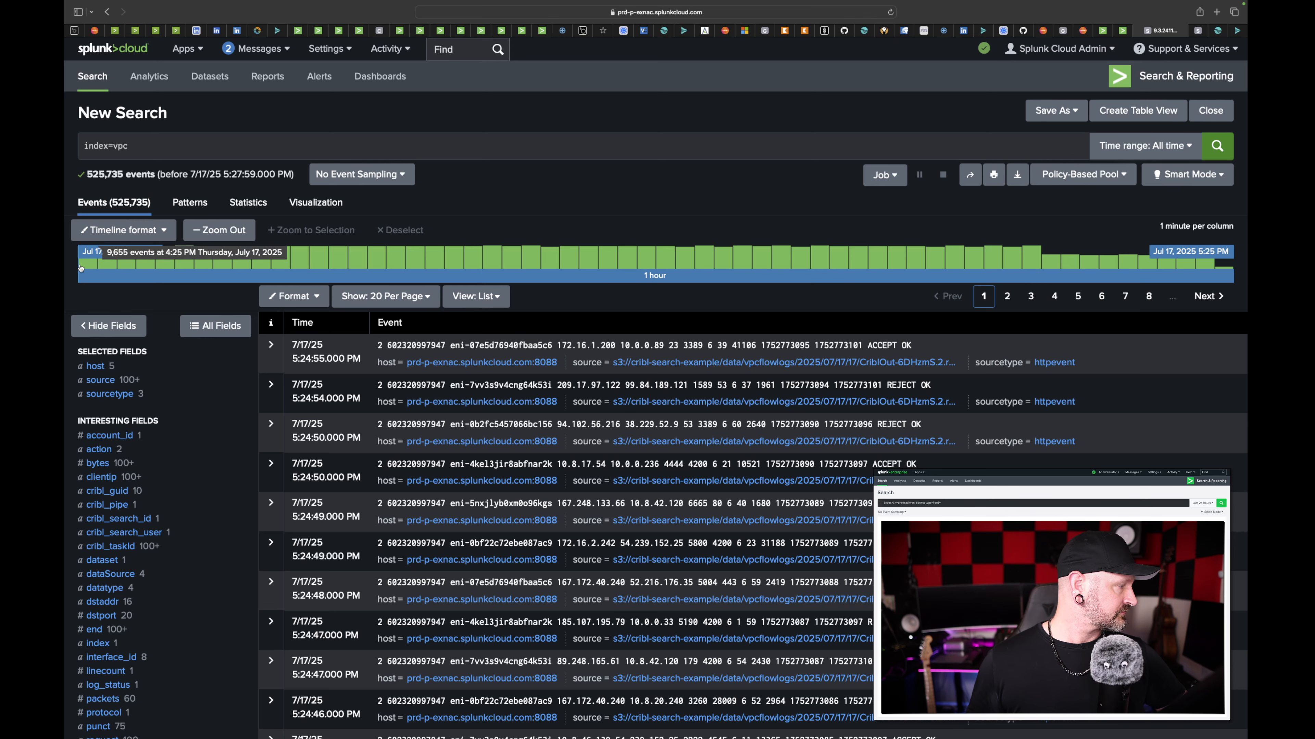
{"action": "left_click", "coordinate": [1217, 145]}
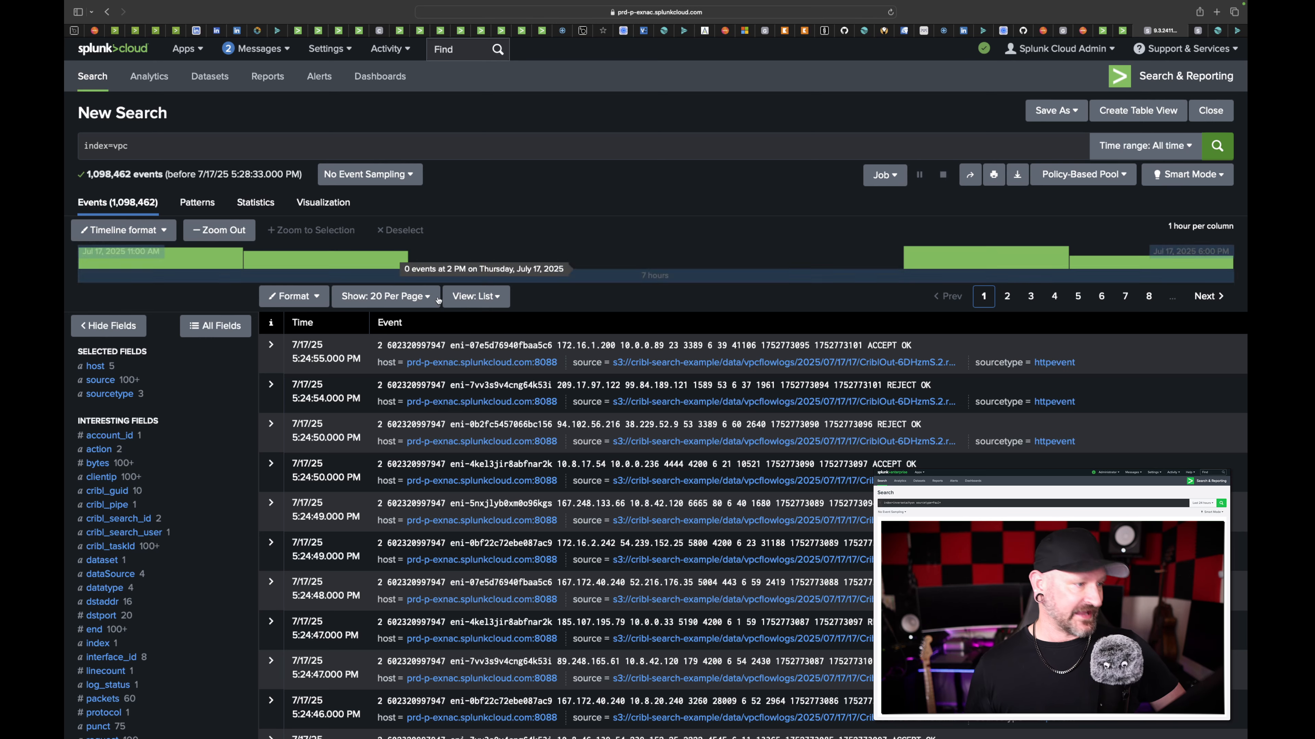
{"action": "left_click", "coordinate": [271, 345]}
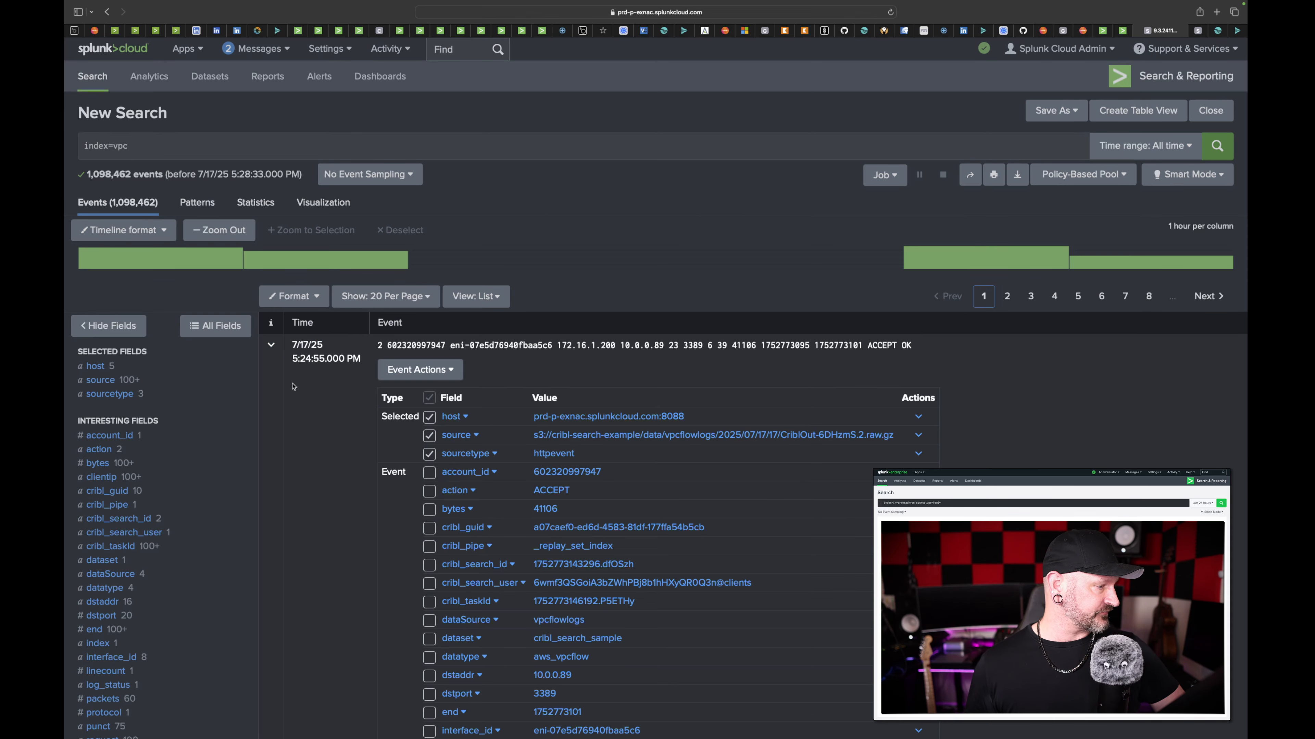
{"action": "left_click", "coordinate": [269, 361]}
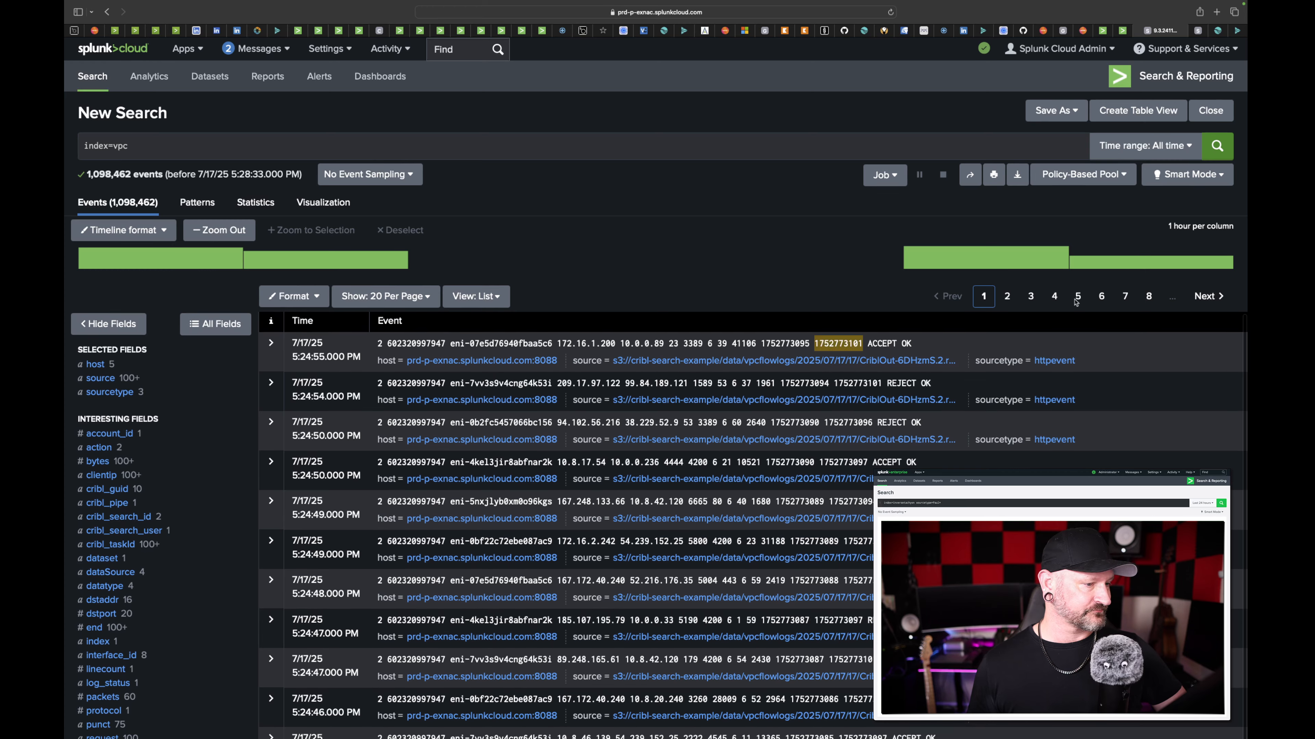